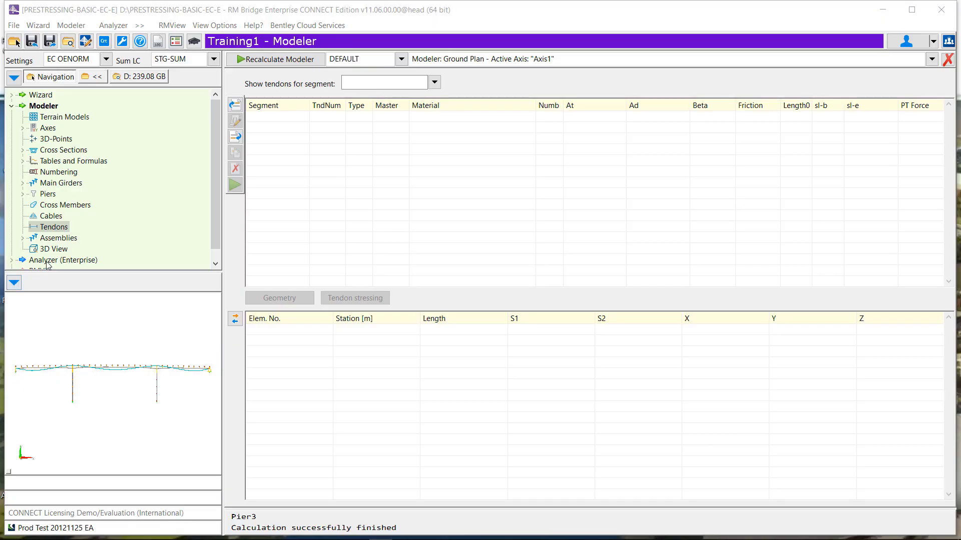
- Define a new internal tendon numbered 101 to 101 with EN_Eurocode Strand-1640/1860 material
{"action": "left_click", "coordinate": [236, 104]}
{"action": "left_click", "coordinate": [522, 142]}
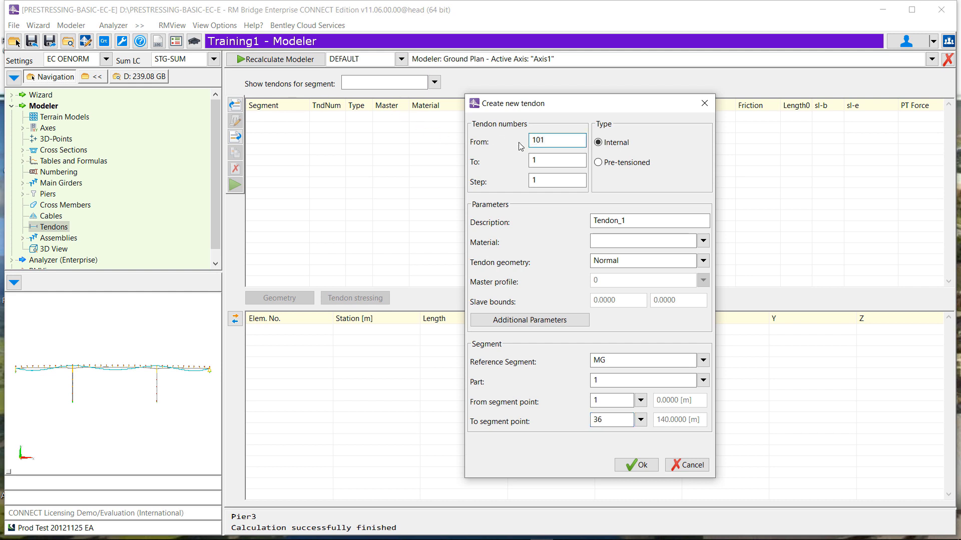
{"action": "left_click", "coordinate": [529, 160]}
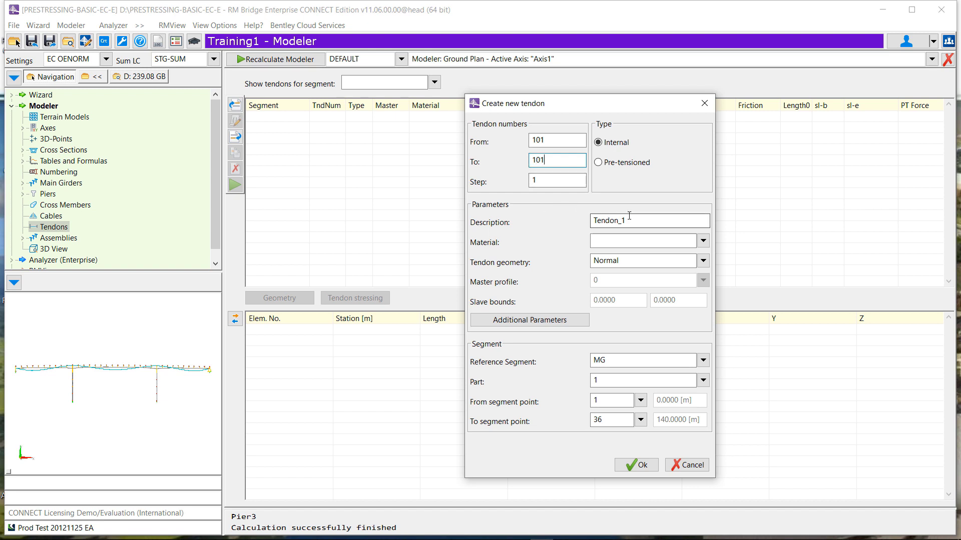
{"action": "left_click", "coordinate": [702, 241]}
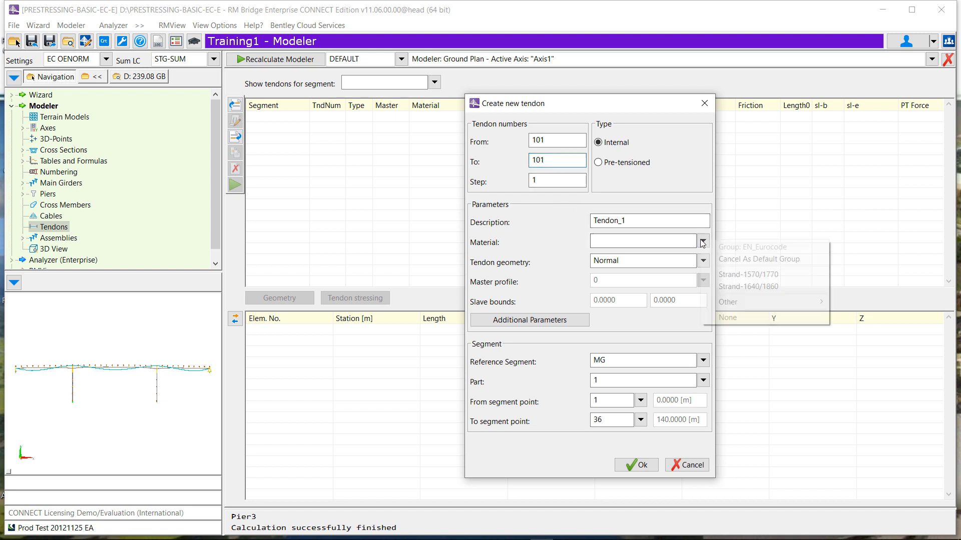
{"action": "left_click", "coordinate": [742, 289]}
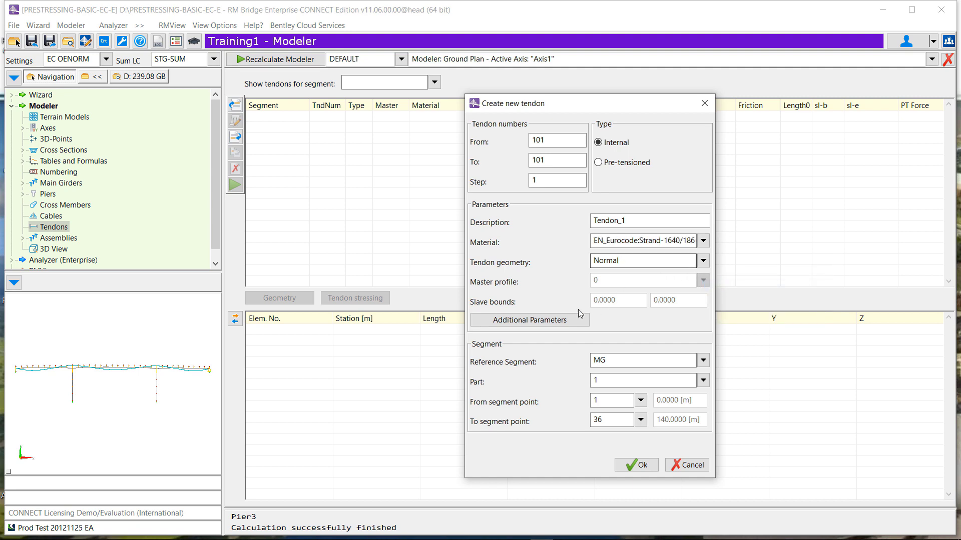
{"action": "left_click", "coordinate": [559, 321]}
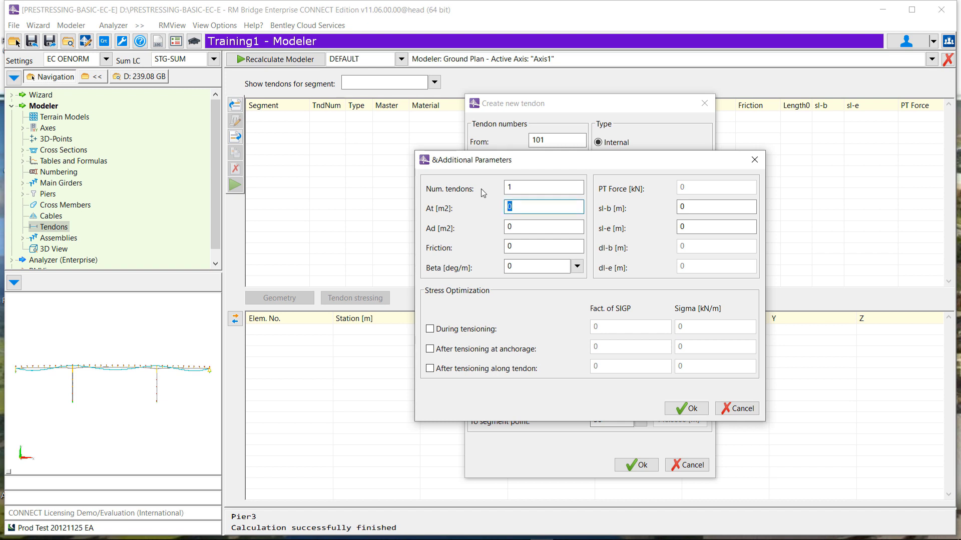
- Give tendon 101 At 0.0025, Ad 0.005, friction 0.2, beta 0.2, and tensioning optimization 1.05
{"action": "type", "text": ".0025"}
{"action": "key", "text": "Tab"}
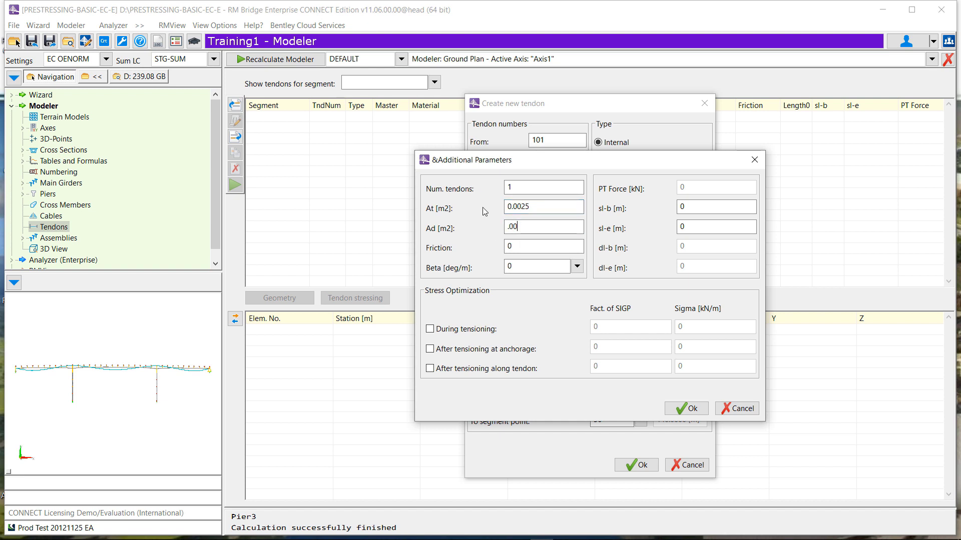
{"action": "key", "text": "Tab"}
{"action": "key", "text": "Tab"}
{"action": "left_click", "coordinate": [429, 329]}
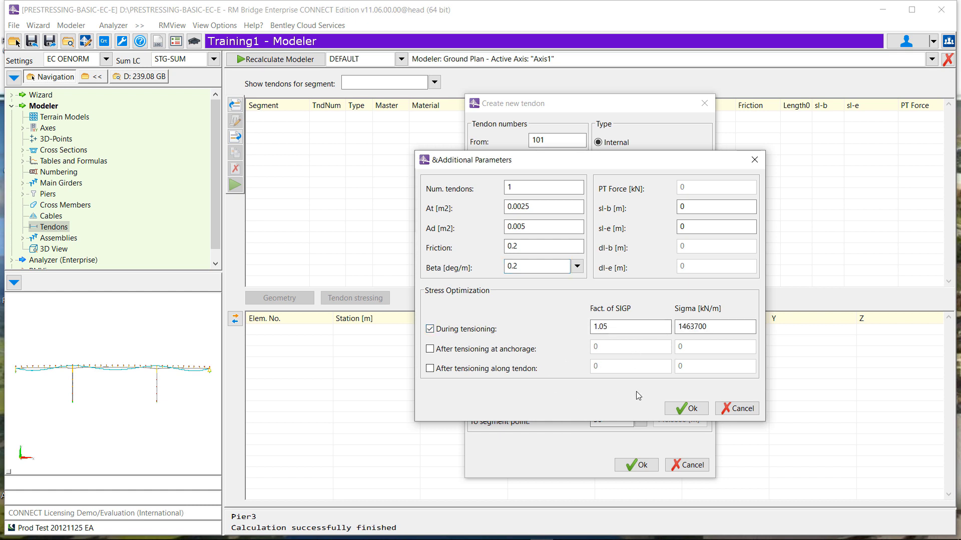
{"action": "left_click", "coordinate": [690, 409]}
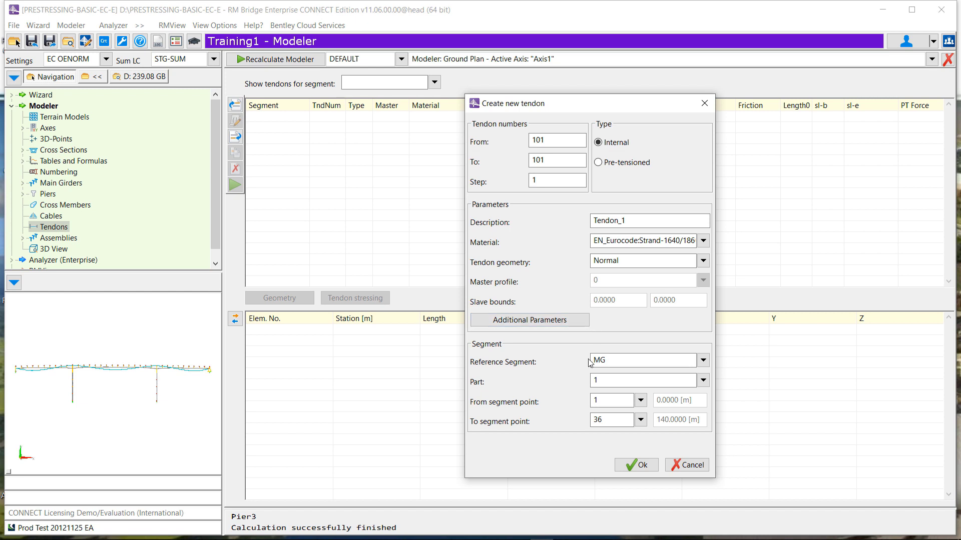
- Create tendon 101 from segment point 1 and view its geometry points at stations 0 and 140
{"action": "left_click", "coordinate": [641, 401]}
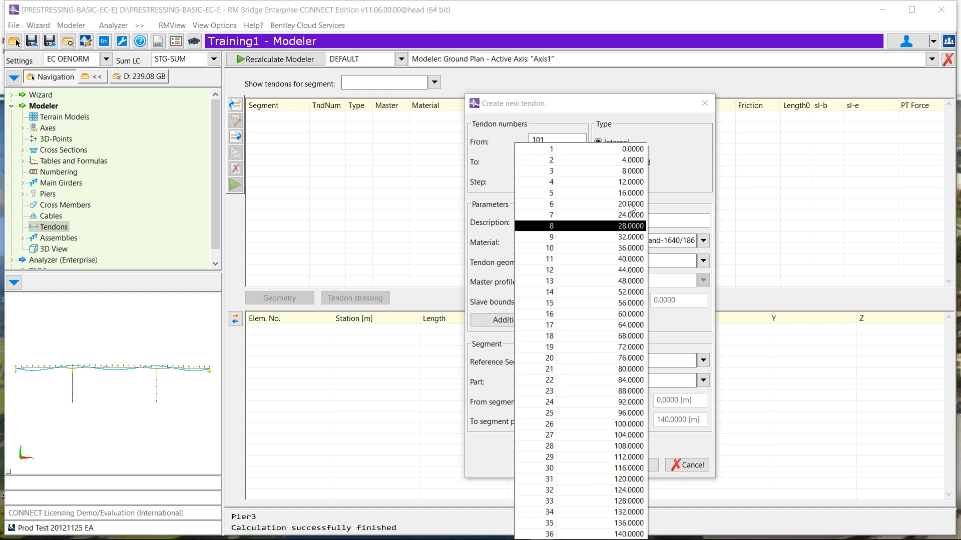
{"action": "left_click", "coordinate": [636, 153]}
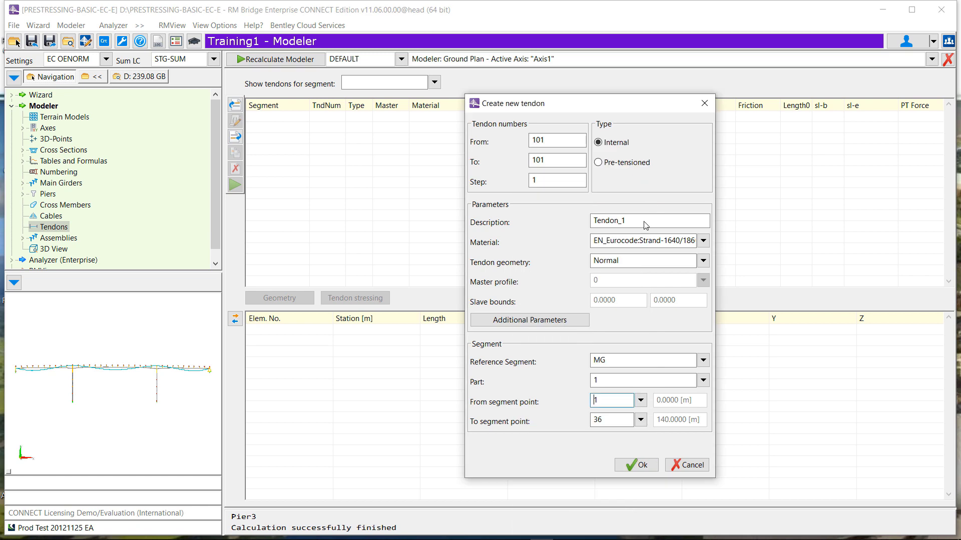
{"action": "left_click", "coordinate": [636, 465]}
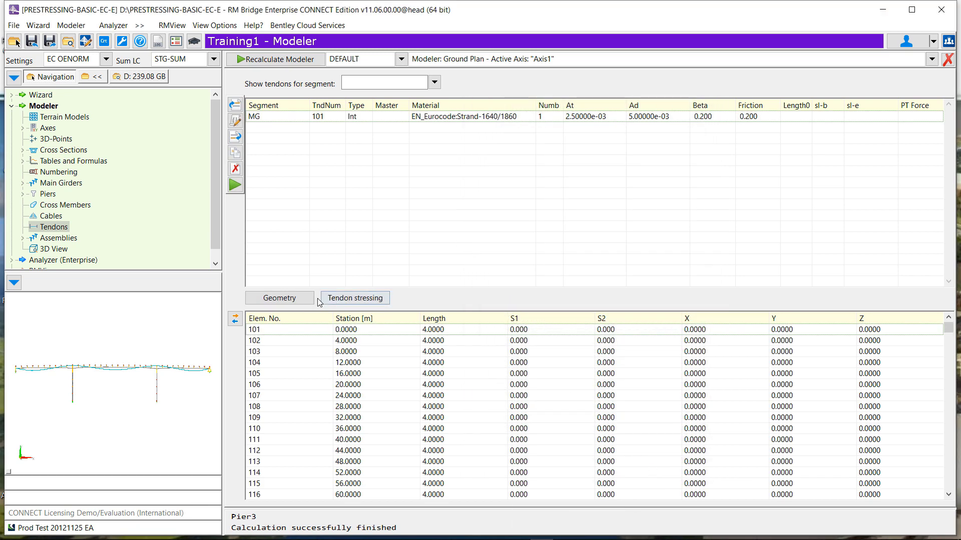
{"action": "left_click", "coordinate": [279, 298]}
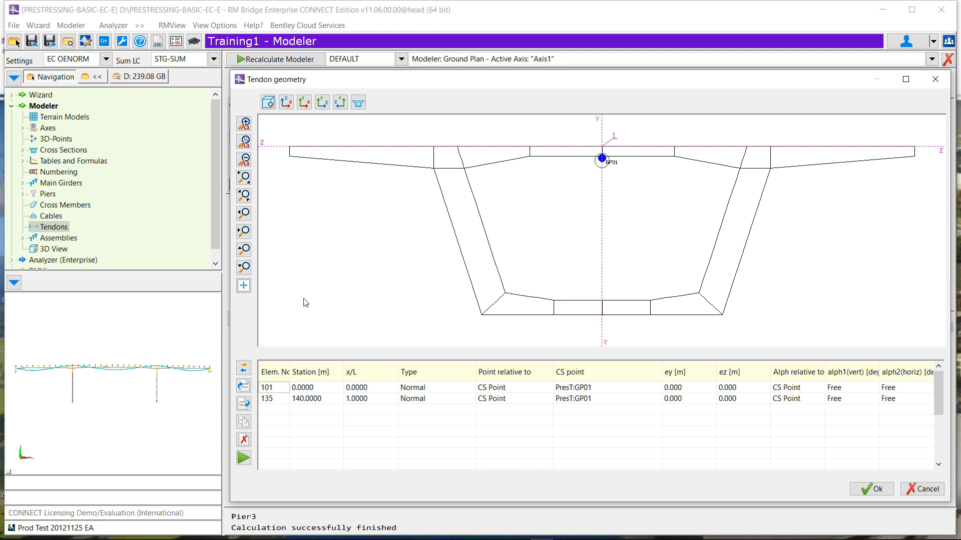
- Tick stations 4, 8, 11 and 14 as additional tendon geometry points
{"action": "left_click", "coordinate": [243, 404]}
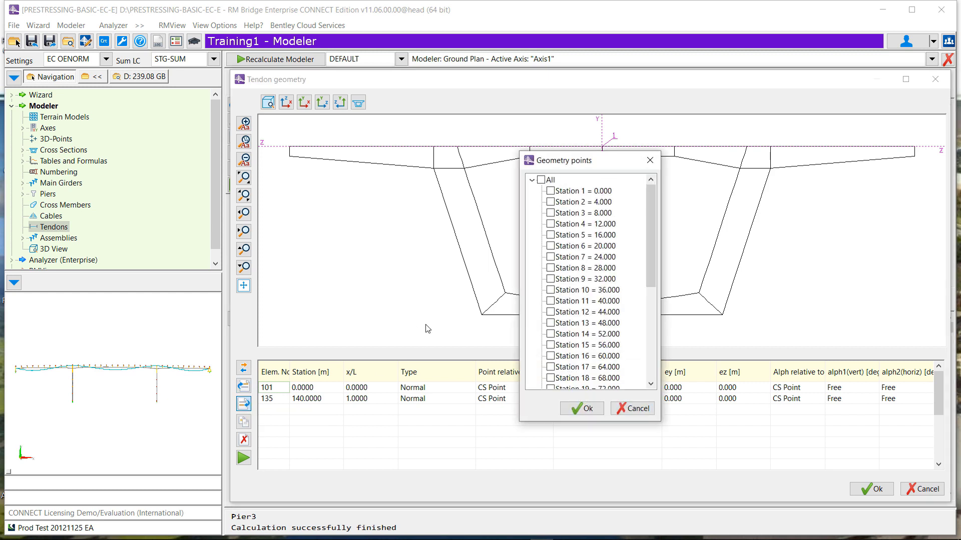
{"action": "left_click", "coordinate": [551, 224]}
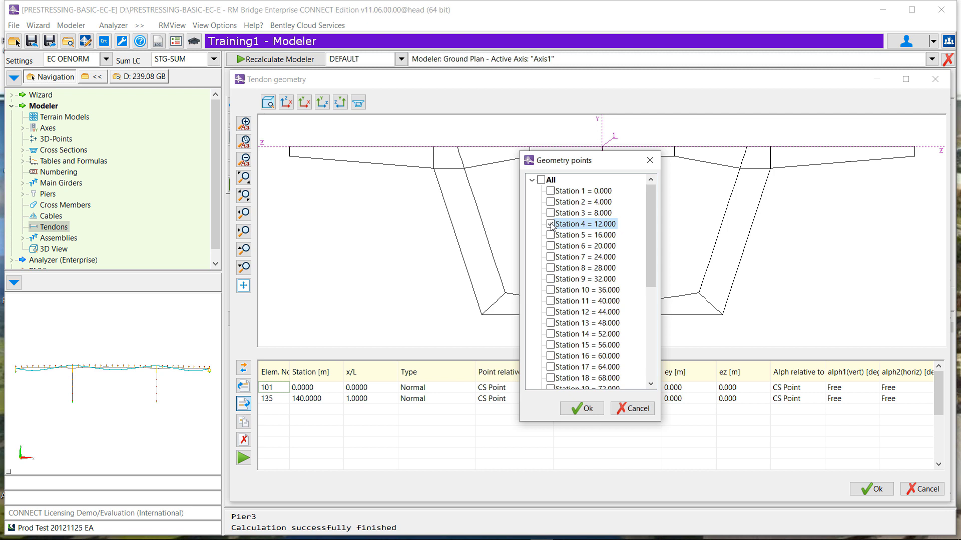
{"action": "left_click", "coordinate": [551, 269]}
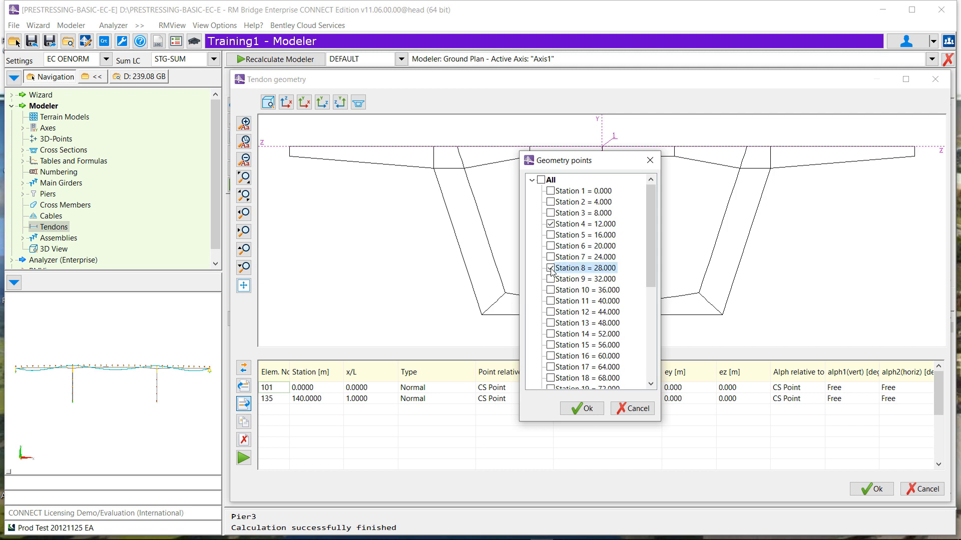
{"action": "left_click", "coordinate": [551, 301]}
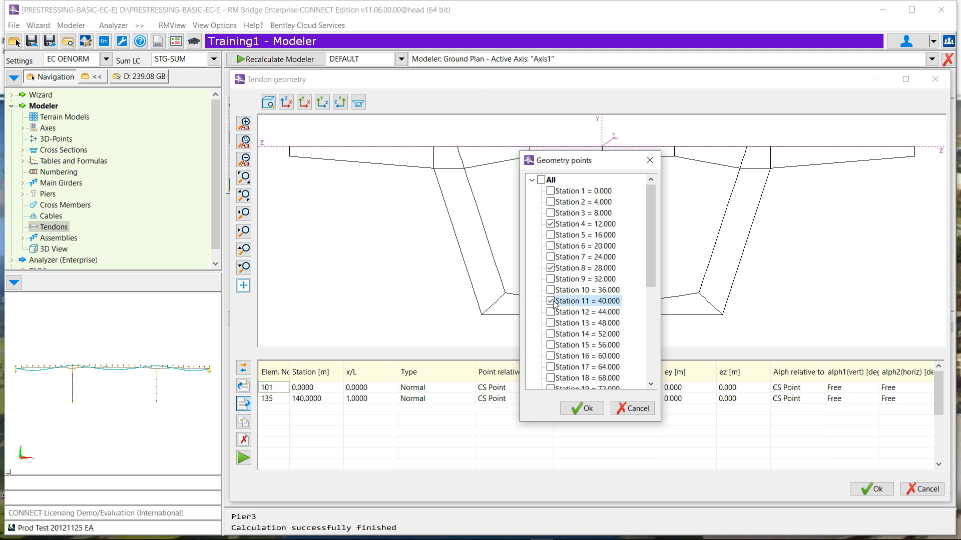
{"action": "left_click", "coordinate": [551, 335]}
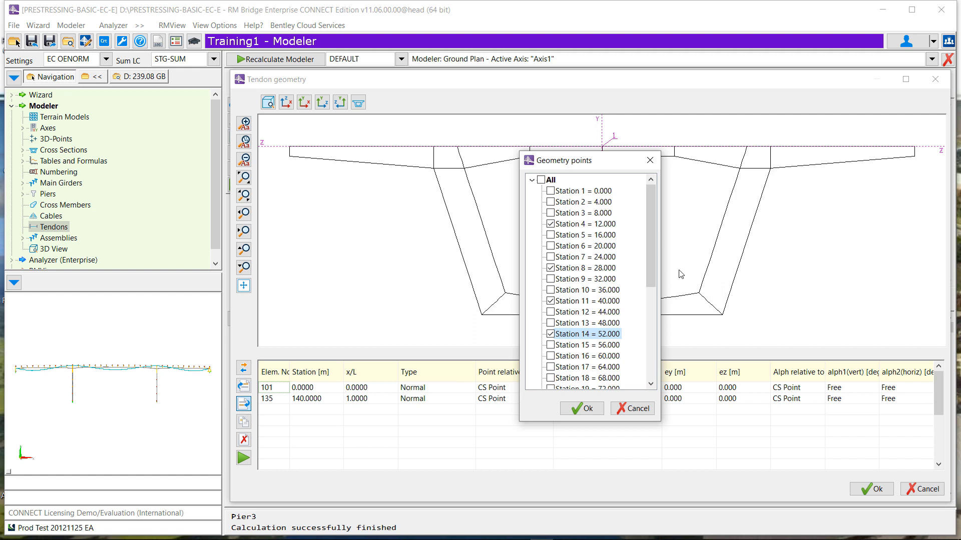
{"action": "left_click_drag", "start_coordinate": [653, 281], "coordinate": [653, 330]}
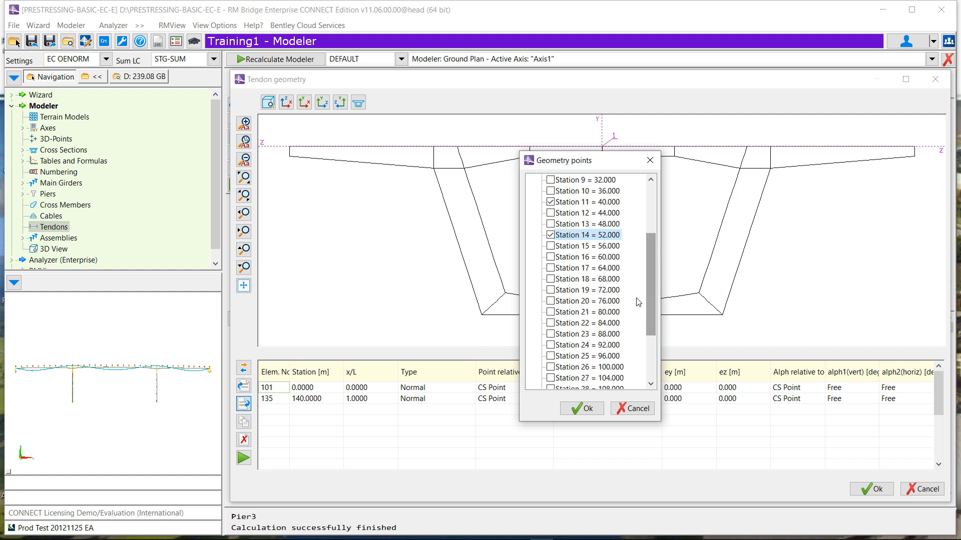
- Add stations 18, 23, 26, 29 and 33 as geometry points and confirm the selection
{"action": "left_click", "coordinate": [551, 291]}
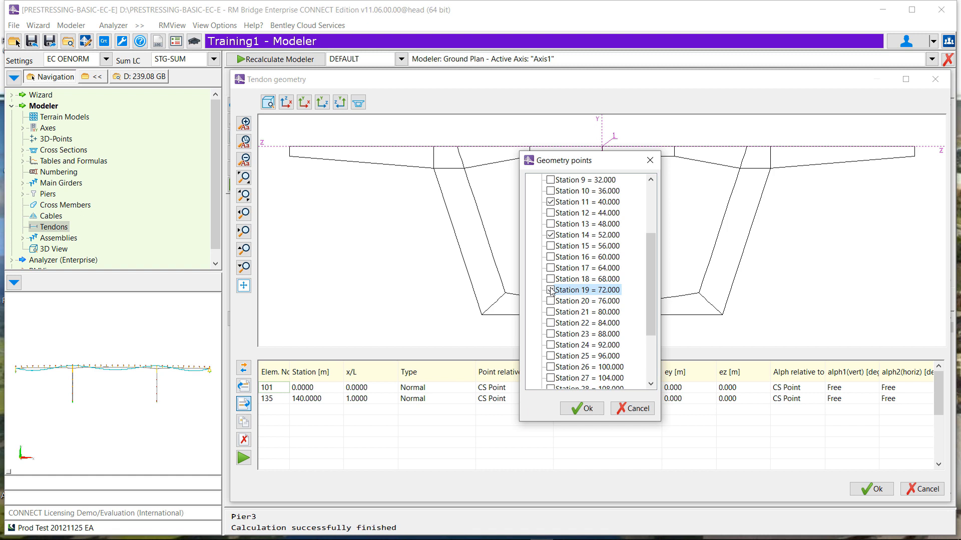
{"action": "left_click", "coordinate": [551, 279]}
{"action": "left_click", "coordinate": [550, 290]}
{"action": "left_click", "coordinate": [551, 334]}
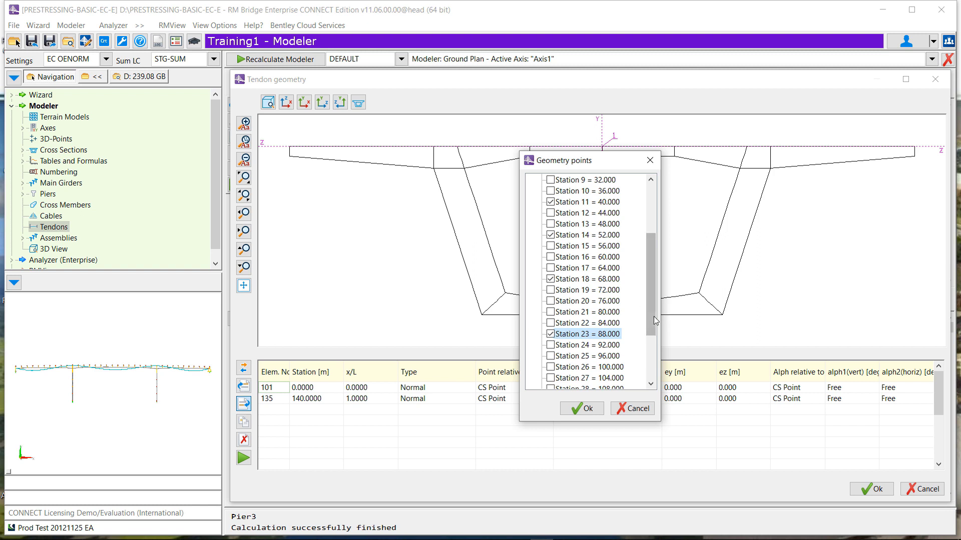
{"action": "left_click_drag", "start_coordinate": [653, 316], "coordinate": [651, 353]}
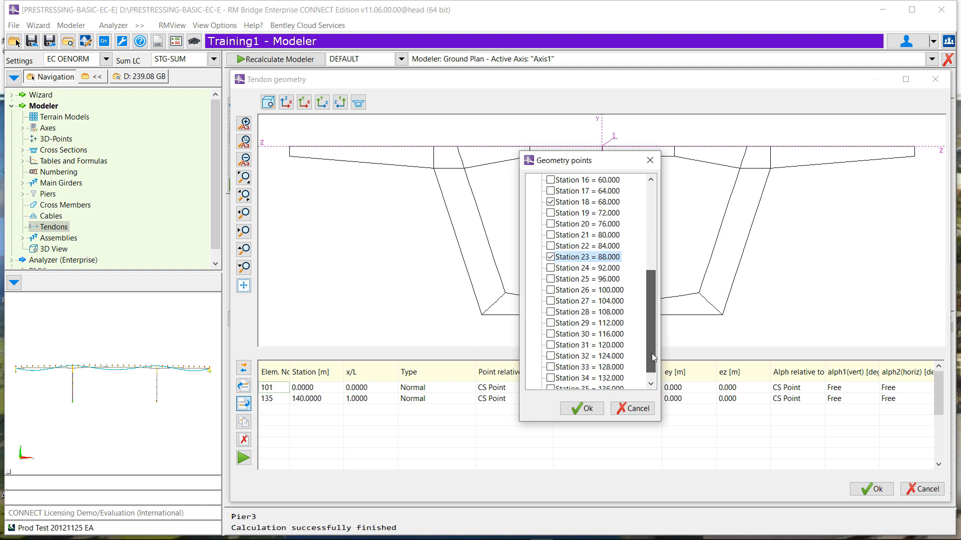
{"action": "left_click", "coordinate": [551, 290]}
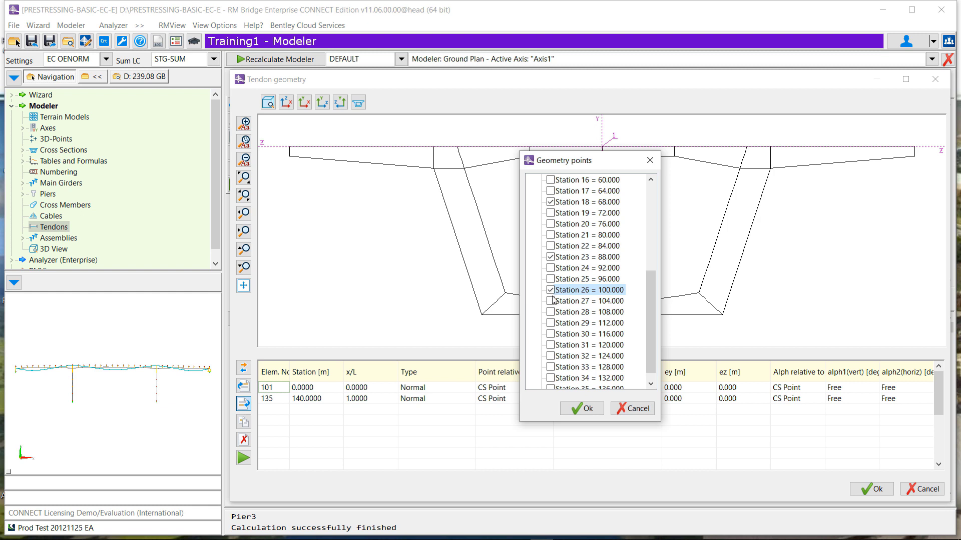
{"action": "left_click", "coordinate": [550, 323]}
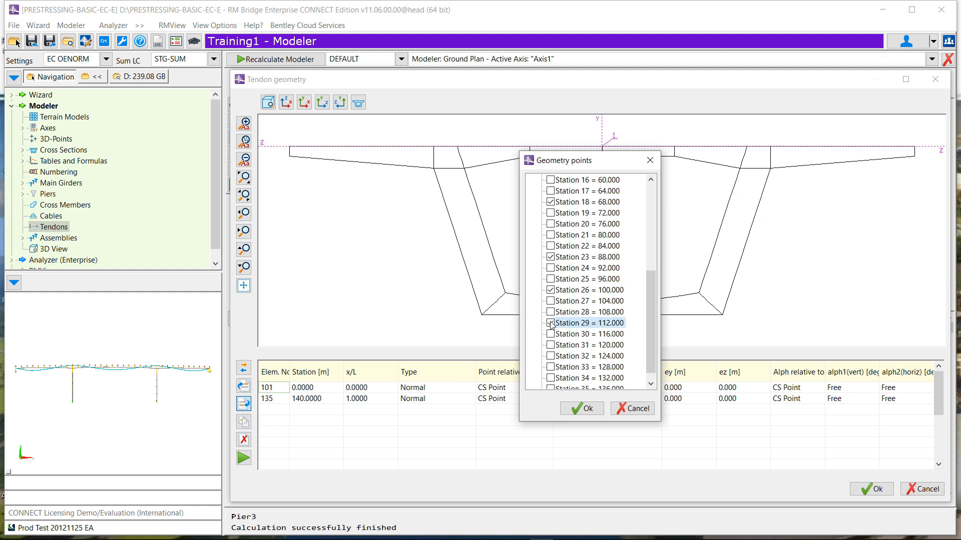
{"action": "left_click", "coordinate": [551, 367]}
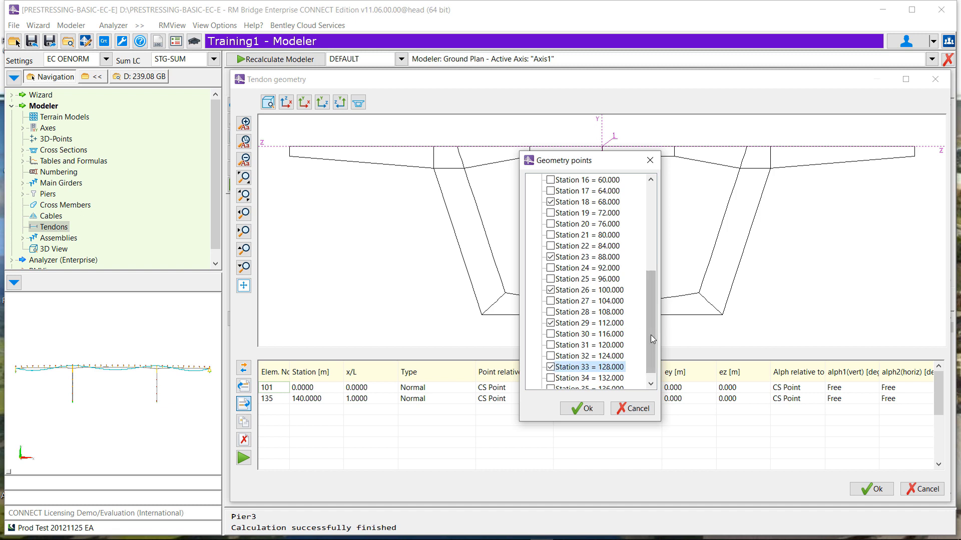
{"action": "left_click_drag", "start_coordinate": [650, 334], "coordinate": [643, 239]}
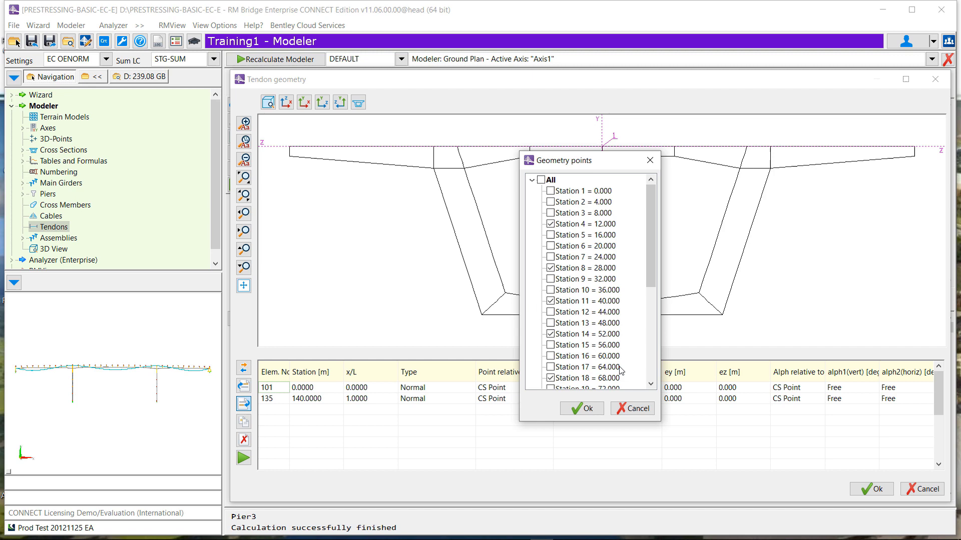
{"action": "left_click", "coordinate": [588, 410]}
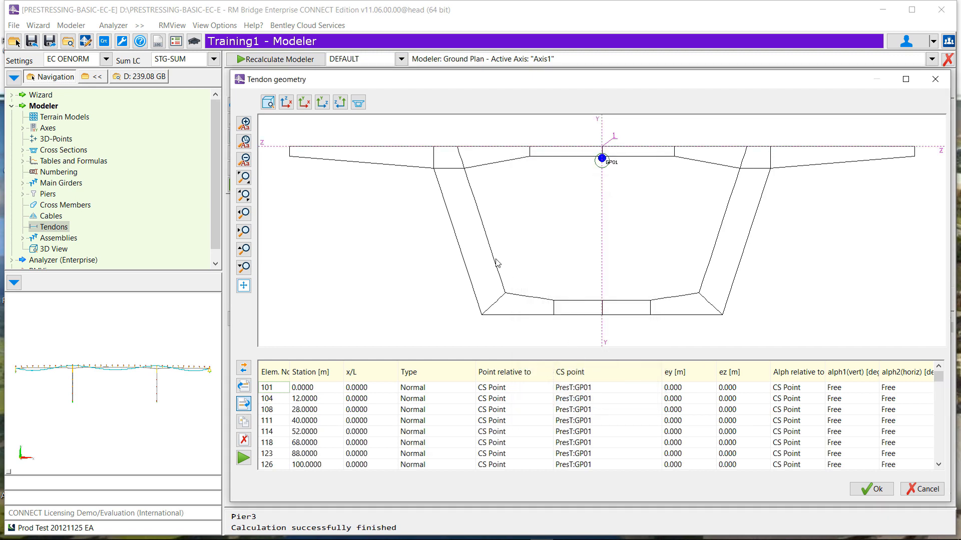
- Reference the first tendon point (row 101) to the section centroid
{"action": "left_click", "coordinate": [350, 389]}
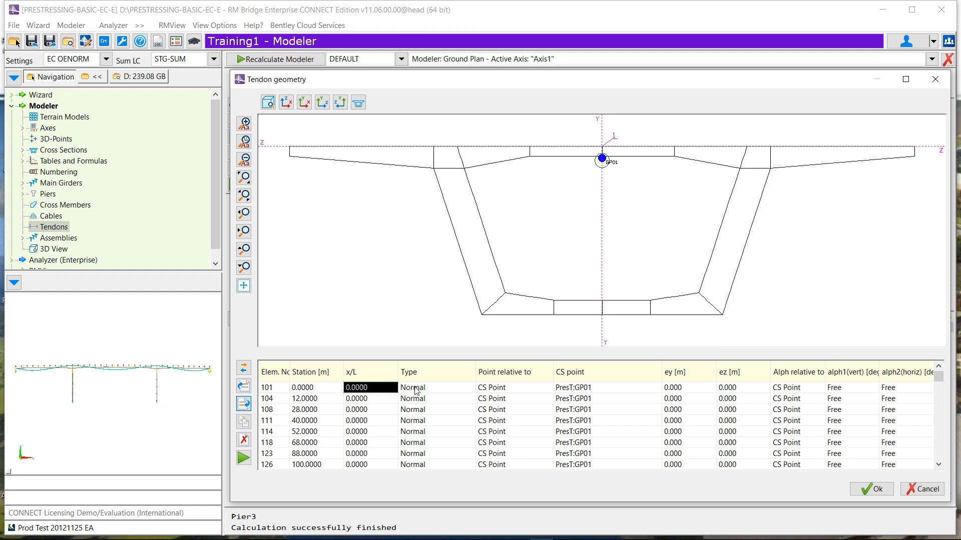
{"action": "left_click", "coordinate": [277, 389]}
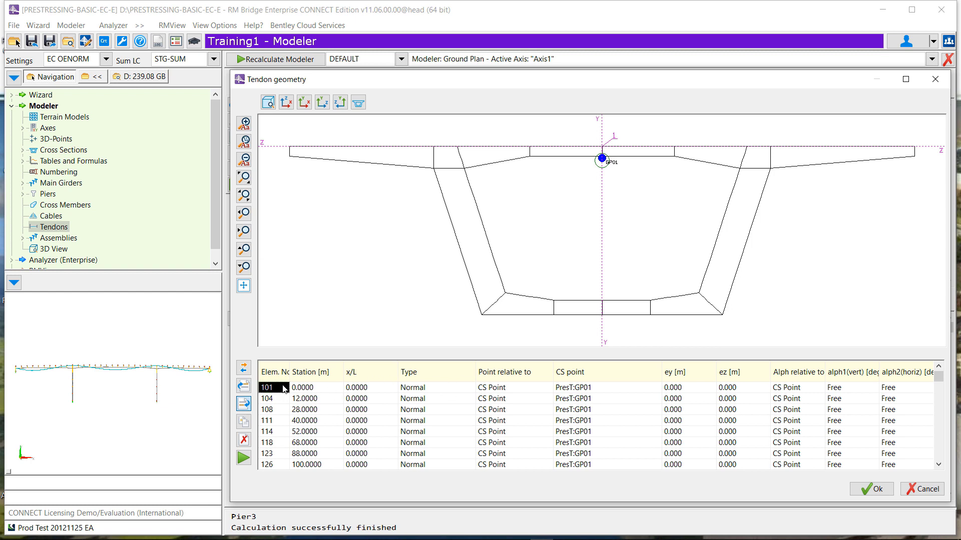
{"action": "left_click", "coordinate": [517, 389]}
{"action": "left_click", "coordinate": [550, 396]}
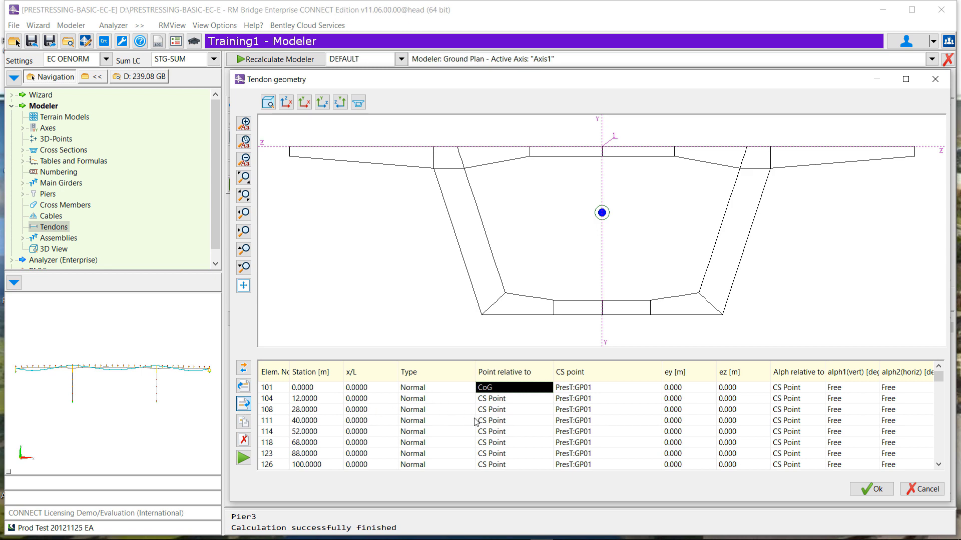
- Place the 12 m point at GP02 with vertical and horizontal angles fixed at 0
{"action": "left_click", "coordinate": [497, 404]}
{"action": "left_click", "coordinate": [592, 403]}
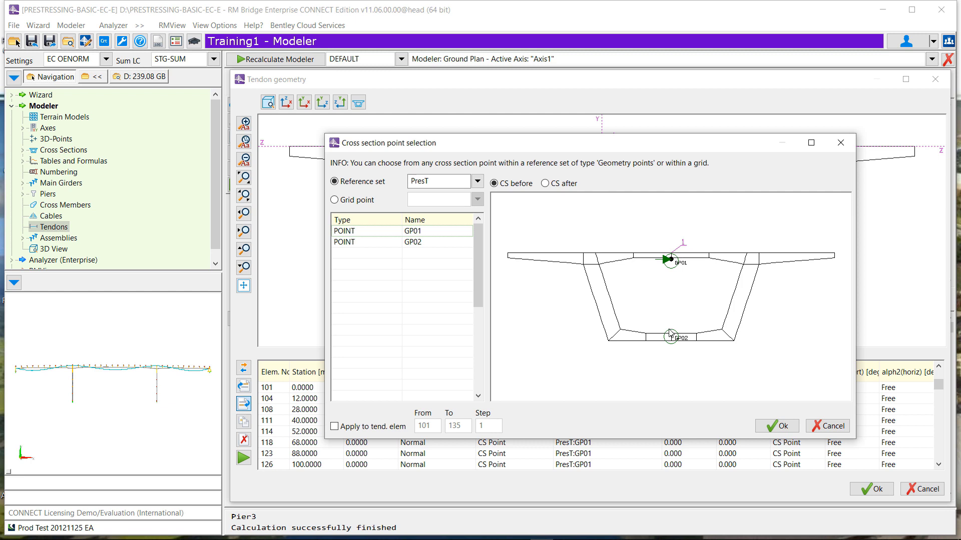
{"action": "left_click", "coordinate": [419, 242]}
{"action": "left_click", "coordinate": [777, 426]}
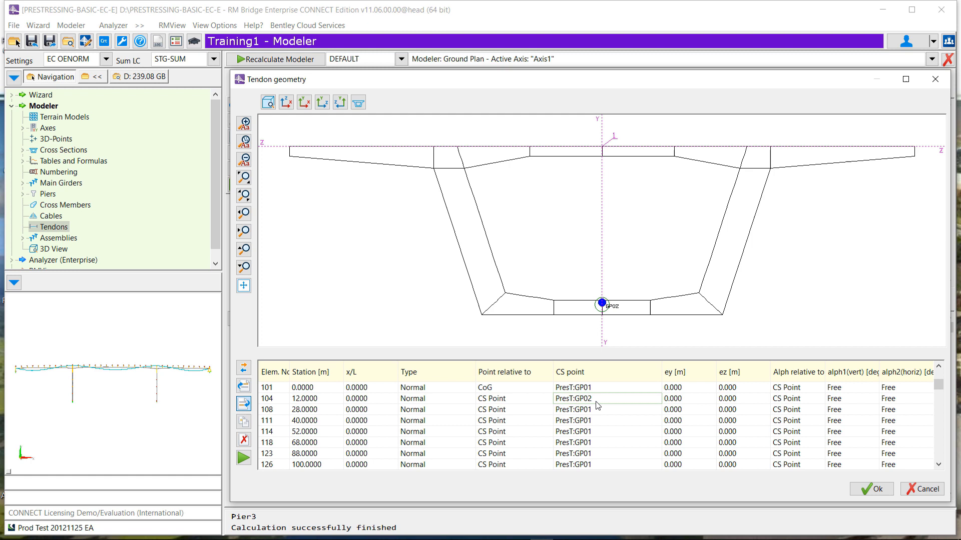
{"action": "left_click", "coordinate": [840, 403]}
{"action": "left_click", "coordinate": [845, 435]}
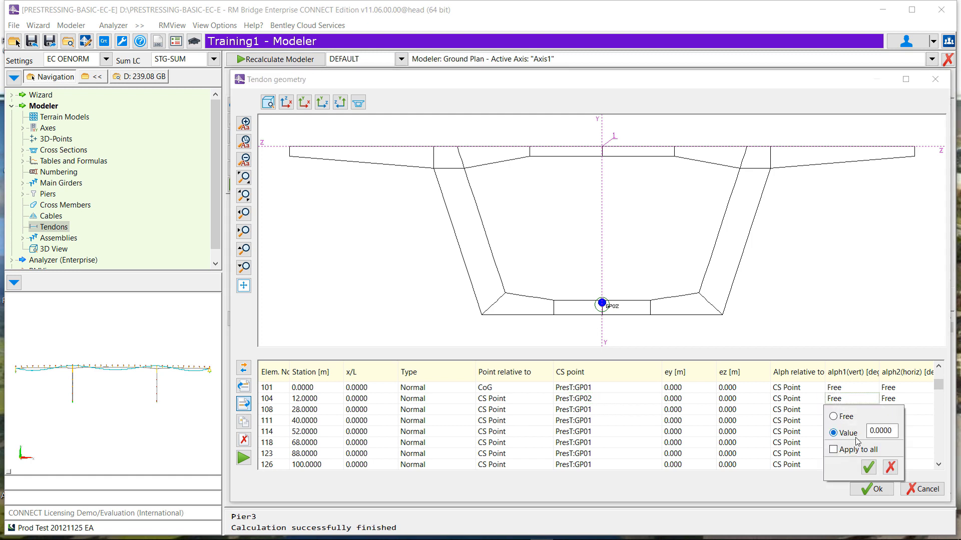
{"action": "left_click", "coordinate": [869, 467]}
{"action": "left_click", "coordinate": [896, 400]}
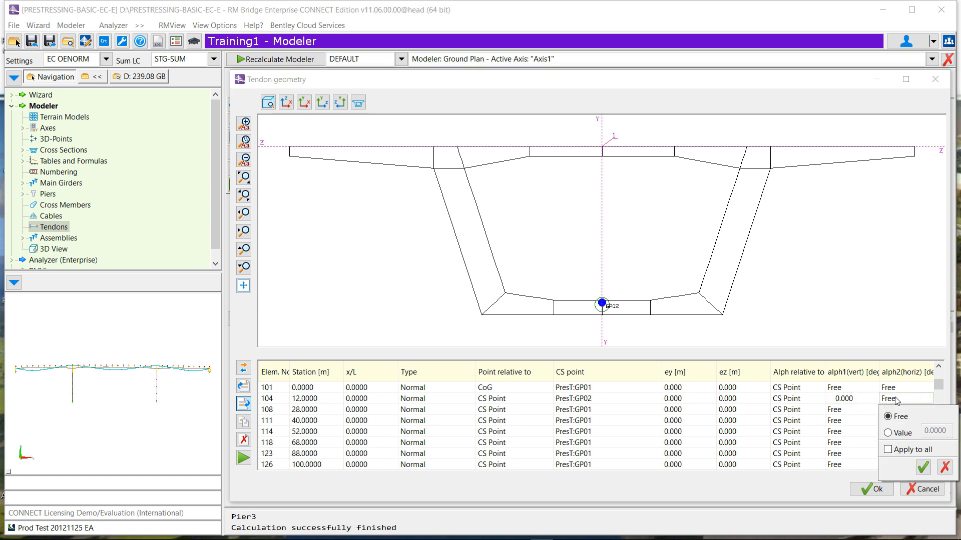
{"action": "left_click", "coordinate": [894, 434]}
{"action": "left_click", "coordinate": [880, 492]}
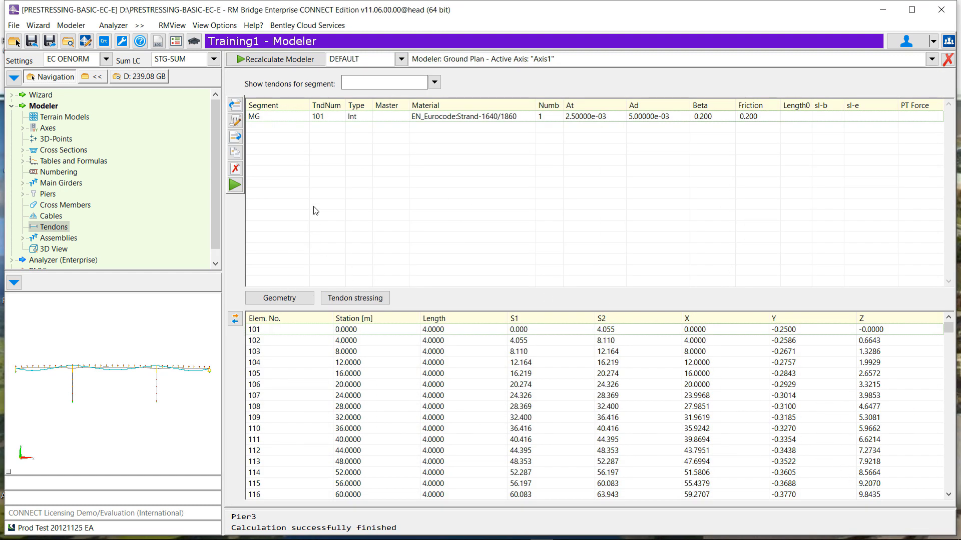
- Reference the 28 m and 52 m tendon points to the centroid
{"action": "left_click", "coordinate": [294, 300]}
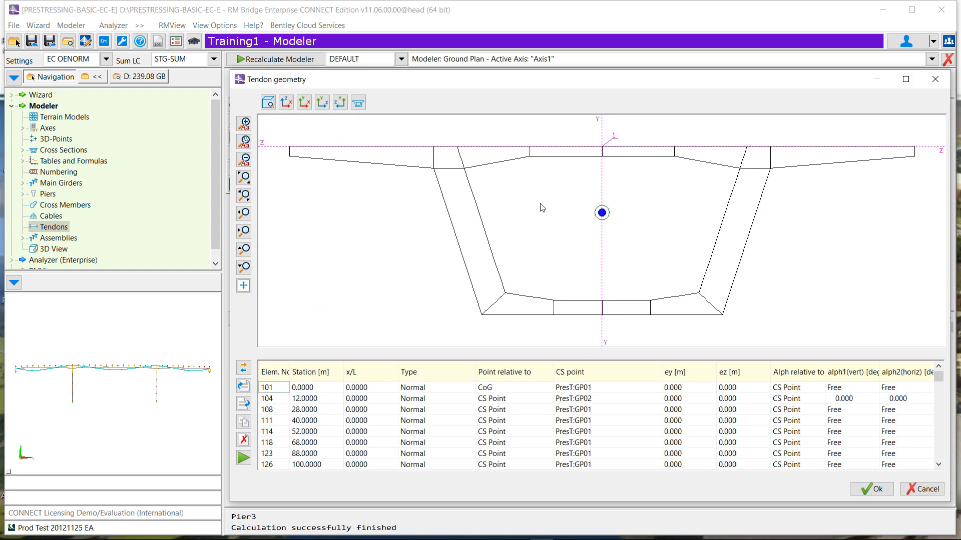
{"action": "left_click", "coordinate": [304, 411]}
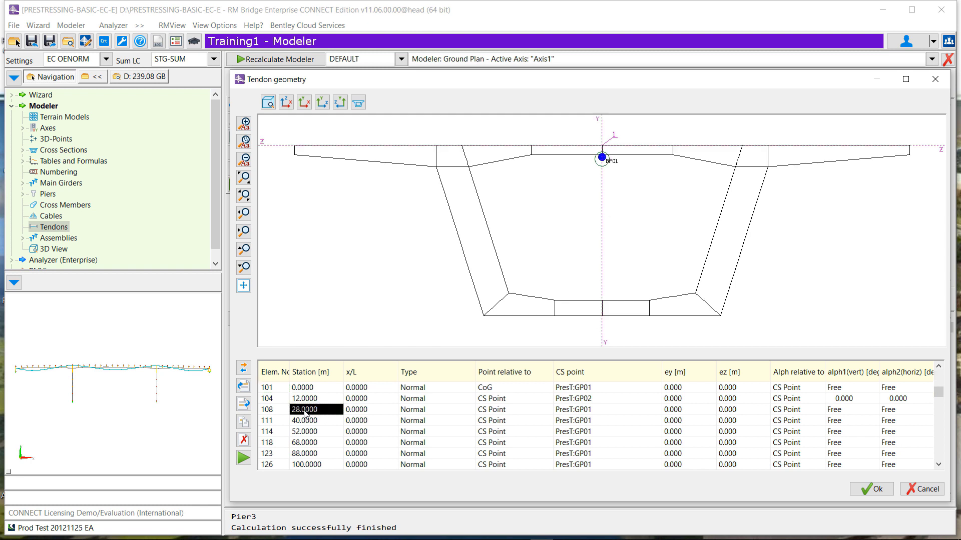
{"action": "left_click", "coordinate": [503, 412]}
{"action": "left_click", "coordinate": [502, 412]}
{"action": "left_click", "coordinate": [534, 417]}
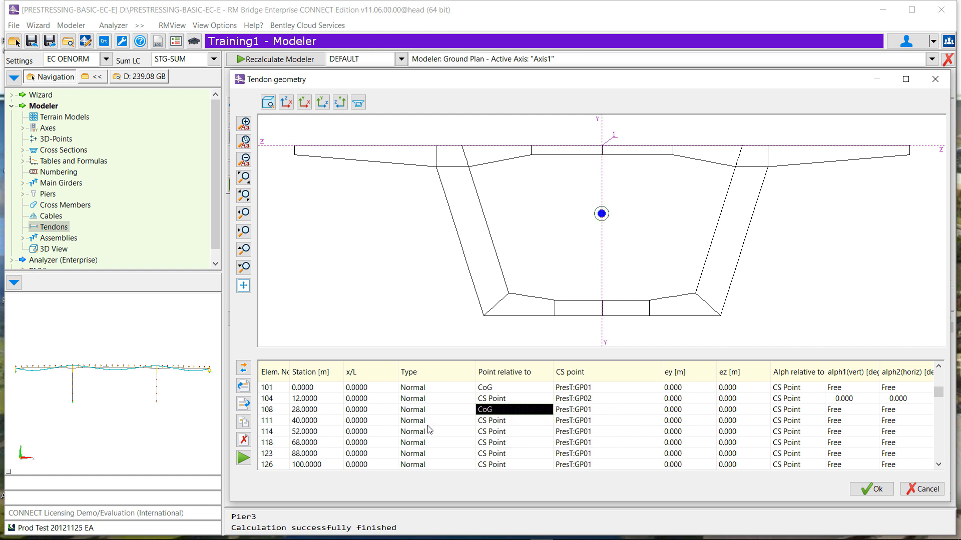
{"action": "left_click", "coordinate": [495, 421]}
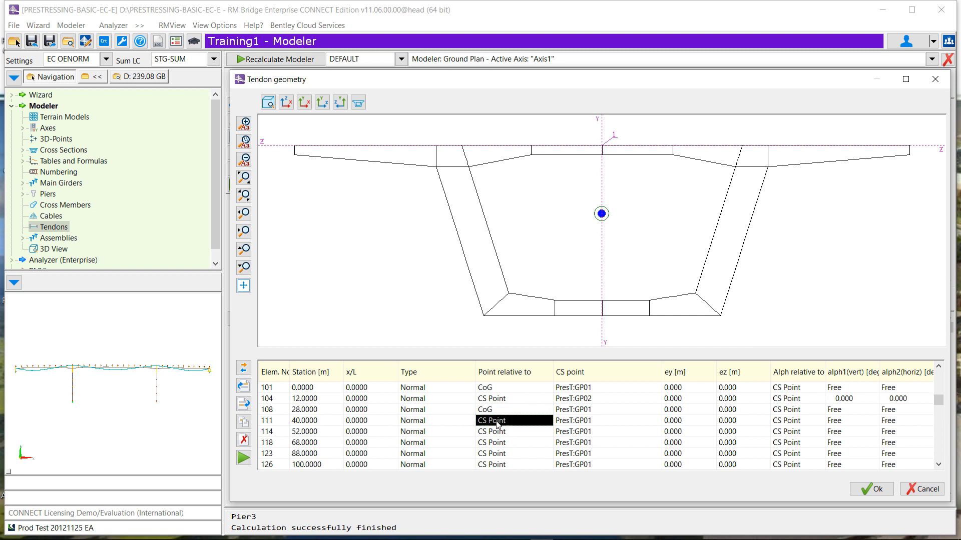
{"action": "left_click", "coordinate": [574, 423]}
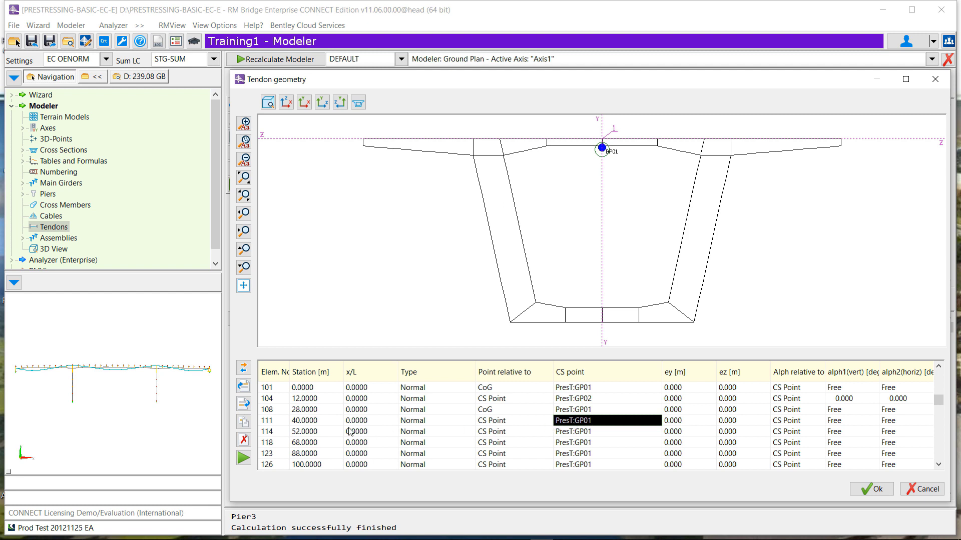
{"action": "left_click", "coordinate": [312, 432]}
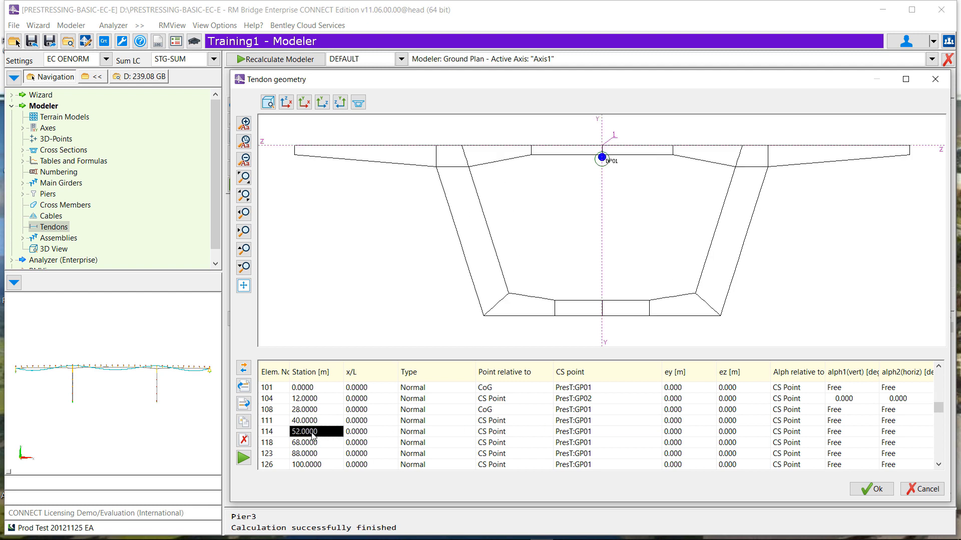
{"action": "left_click", "coordinate": [491, 434]}
{"action": "left_click", "coordinate": [495, 440]}
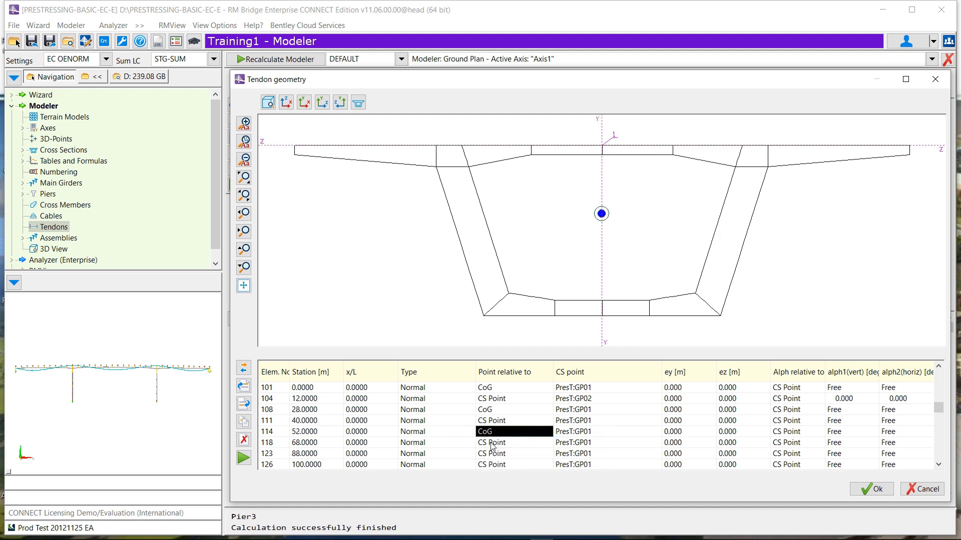
- Fix the 40 m point's vertical and horizontal angles at 0
{"action": "left_click", "coordinate": [841, 421]}
{"action": "left_click", "coordinate": [842, 422]}
{"action": "left_click", "coordinate": [833, 455]}
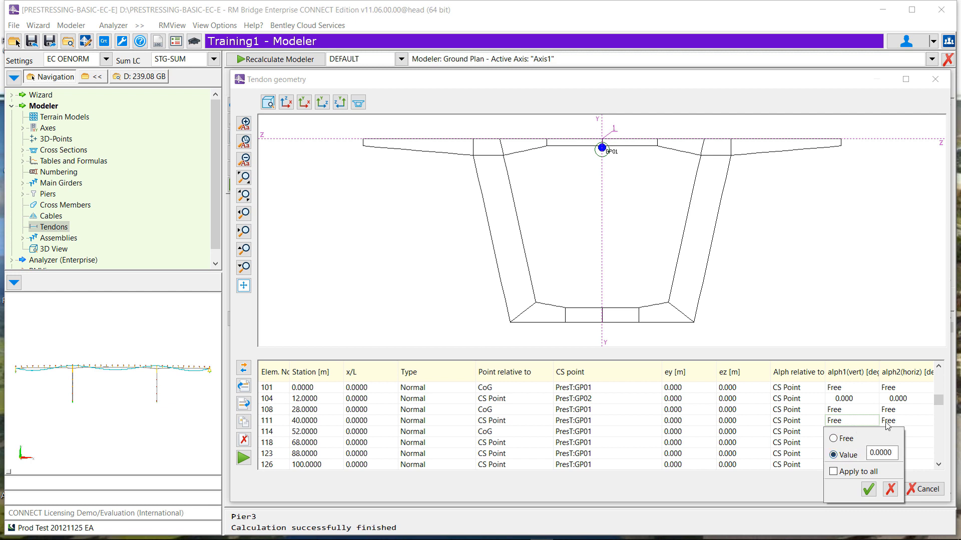
{"action": "left_click", "coordinate": [868, 489]}
{"action": "left_click", "coordinate": [889, 422]}
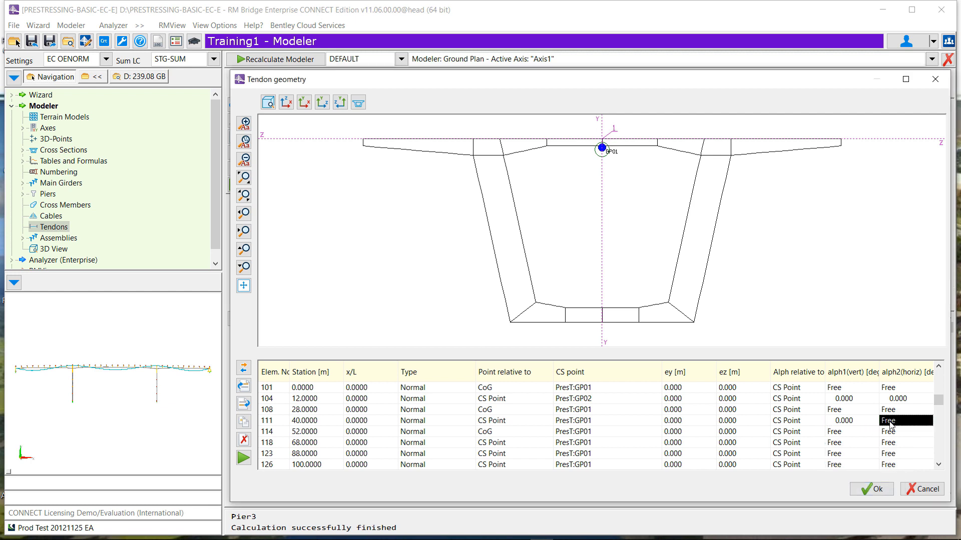
{"action": "left_click", "coordinate": [888, 421]}
{"action": "left_click", "coordinate": [894, 457]}
{"action": "left_click", "coordinate": [923, 489]}
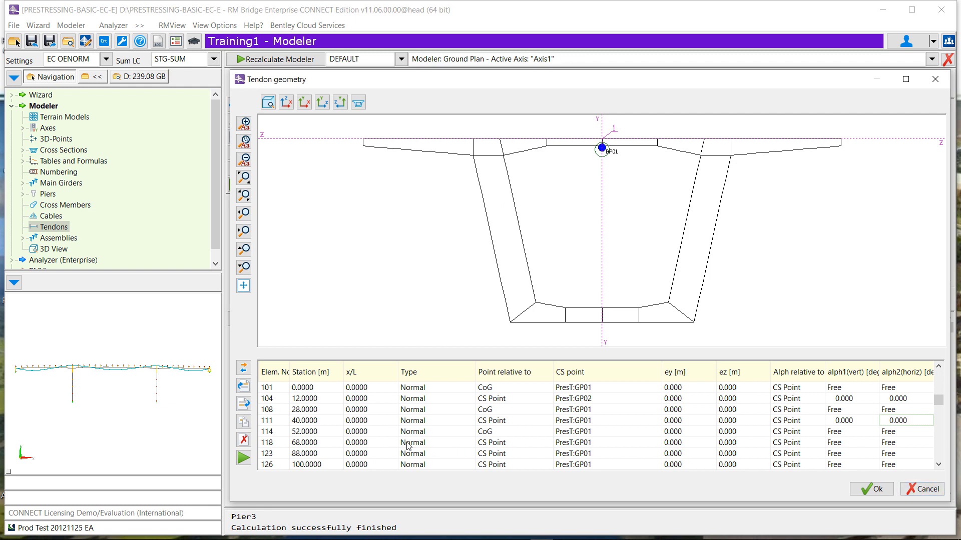
- Move the 68 m point to x/L 0.5 (station 70 m) and assign it GP02
{"action": "left_click", "coordinate": [328, 446]}
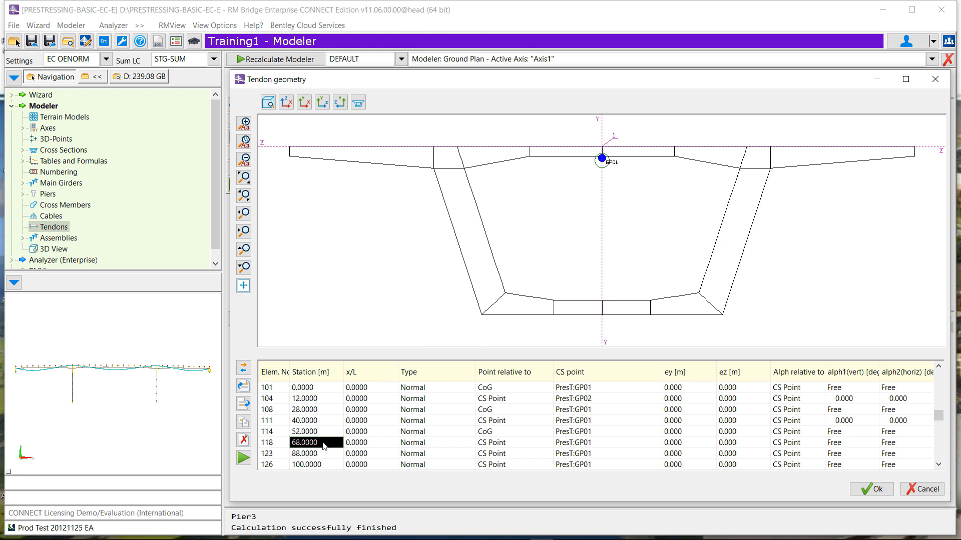
{"action": "left_click", "coordinate": [371, 442]}
{"action": "type", "text": "."}
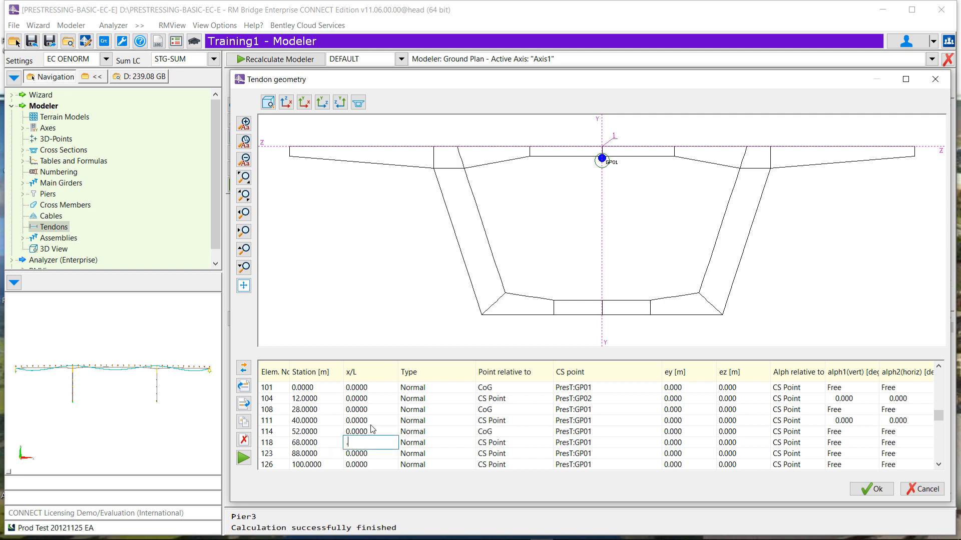
{"action": "type", "text": "5"}
{"action": "key", "text": "Return"}
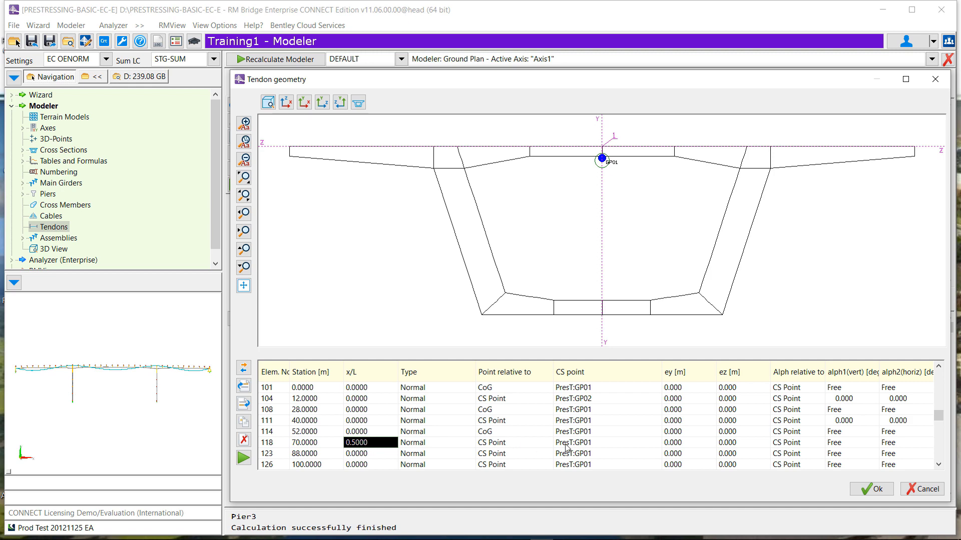
{"action": "double_click", "coordinate": [587, 444]}
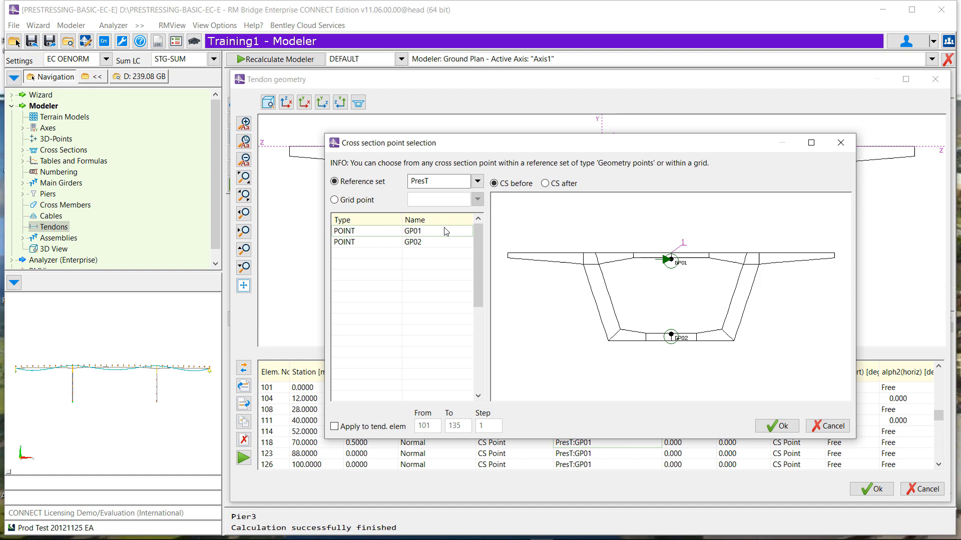
{"action": "left_click", "coordinate": [431, 243]}
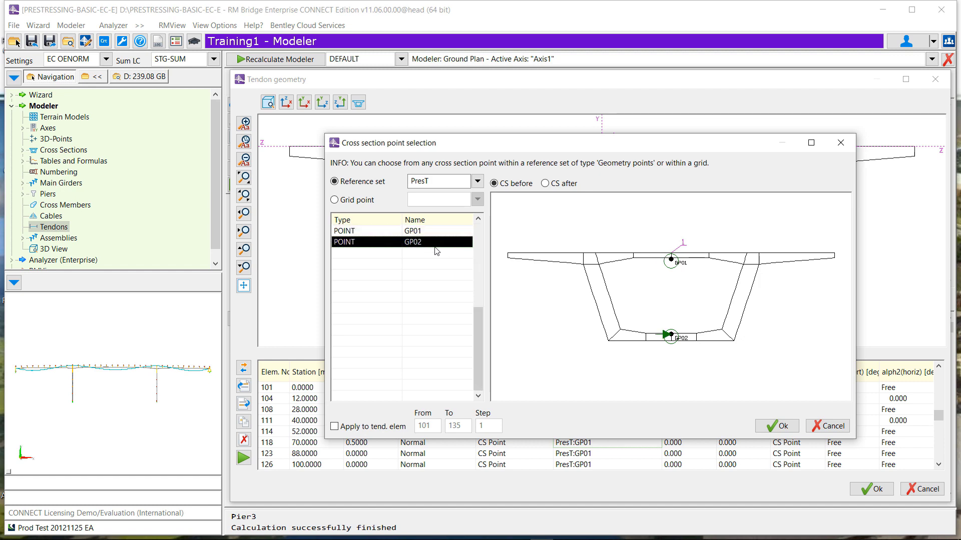
{"action": "left_click", "coordinate": [776, 428]}
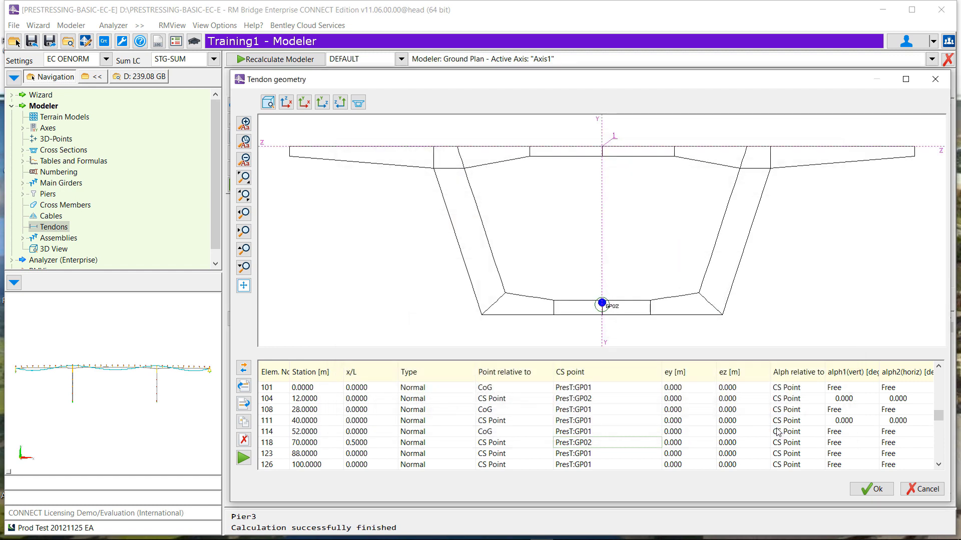
- Fix point 118's vertical and horizontal angles at 0.000
{"action": "double_click", "coordinate": [843, 444]}
{"action": "left_click", "coordinate": [851, 478]}
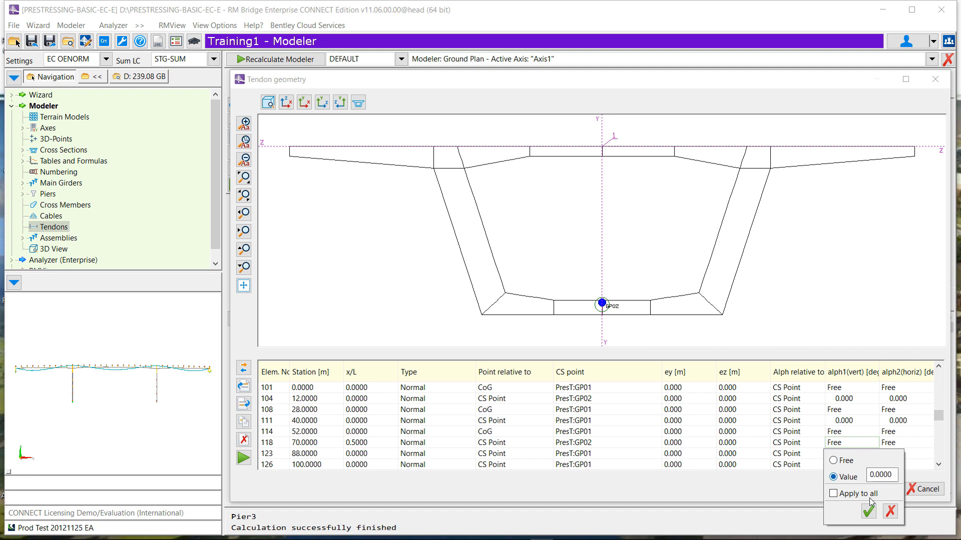
{"action": "left_click", "coordinate": [868, 511]}
{"action": "double_click", "coordinate": [890, 443]}
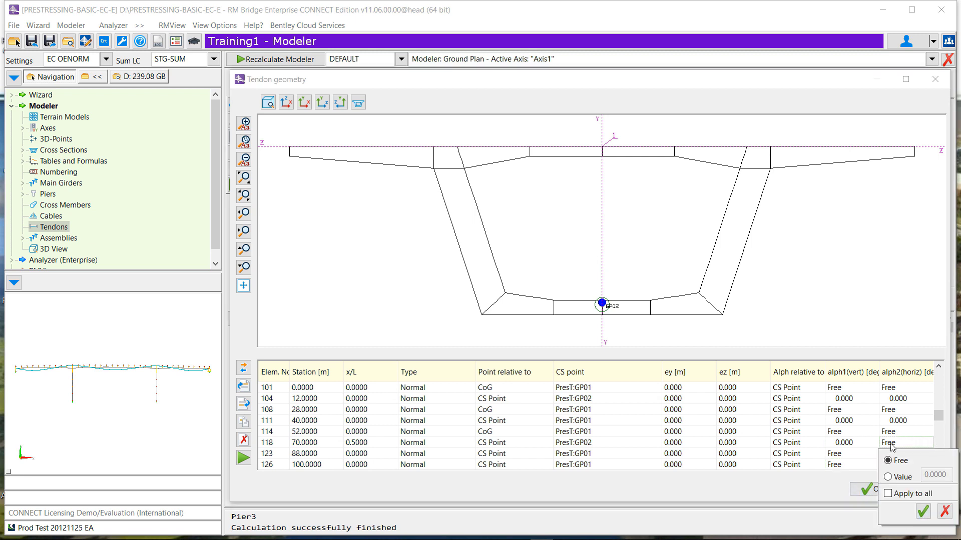
{"action": "left_click", "coordinate": [890, 478]}
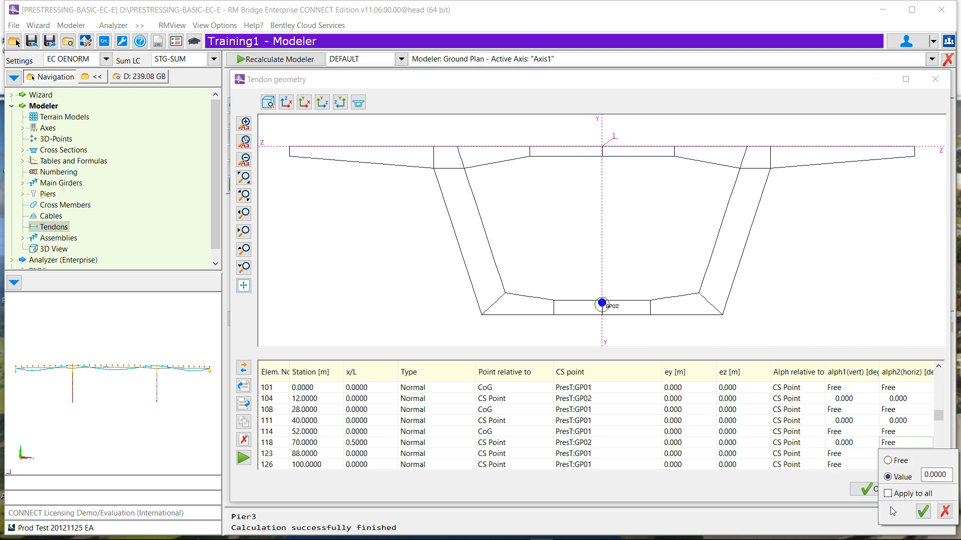
{"action": "left_click", "coordinate": [923, 511]}
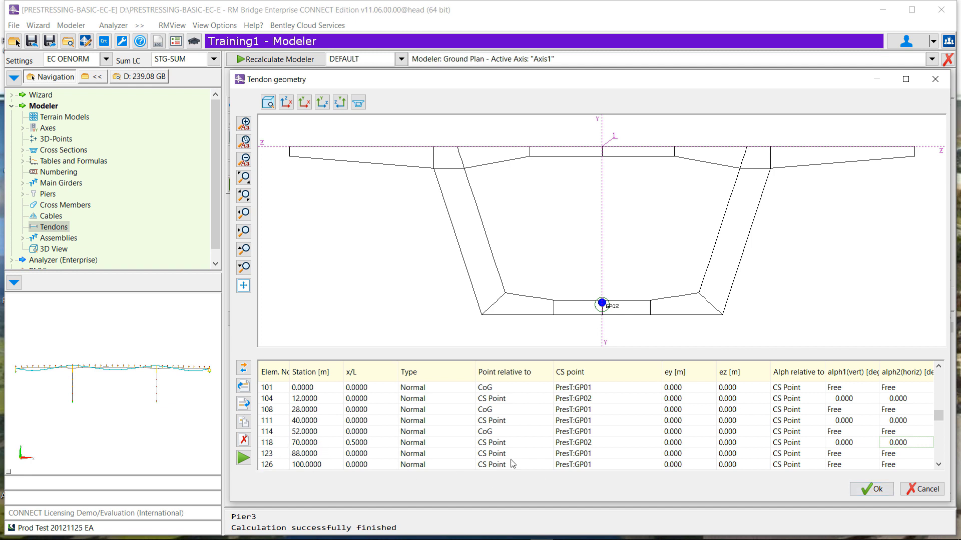
{"action": "left_click_drag", "start_coordinate": [938, 416], "coordinate": [944, 455]}
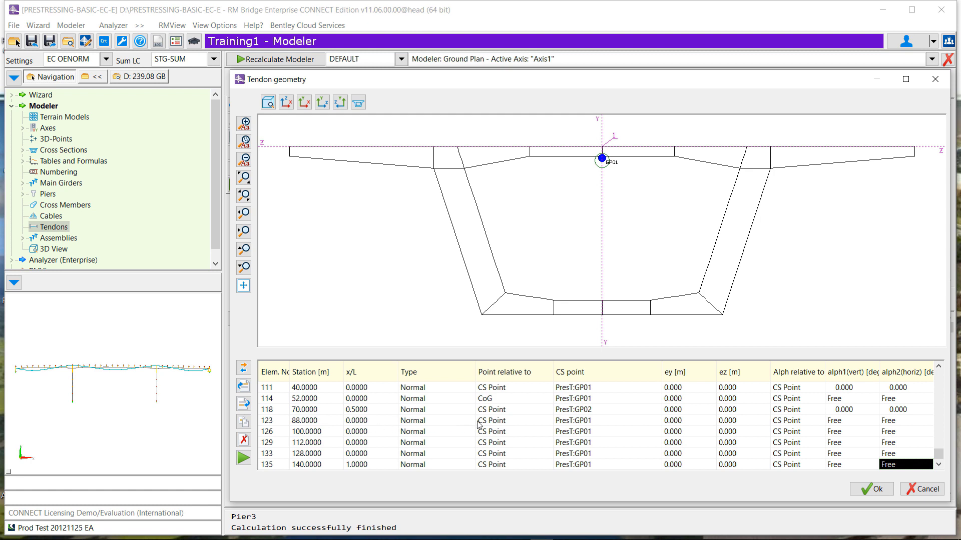
- Make point 123 relative to CoG and fix point 126's vertical angle at 0.000
{"action": "left_click", "coordinate": [493, 422]}
{"action": "left_click", "coordinate": [528, 430]}
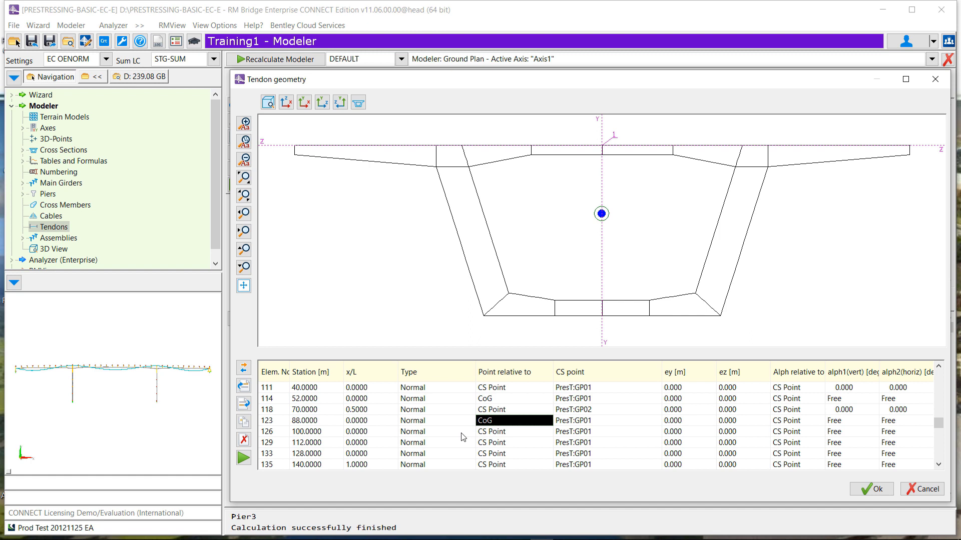
{"action": "left_click", "coordinate": [315, 431]}
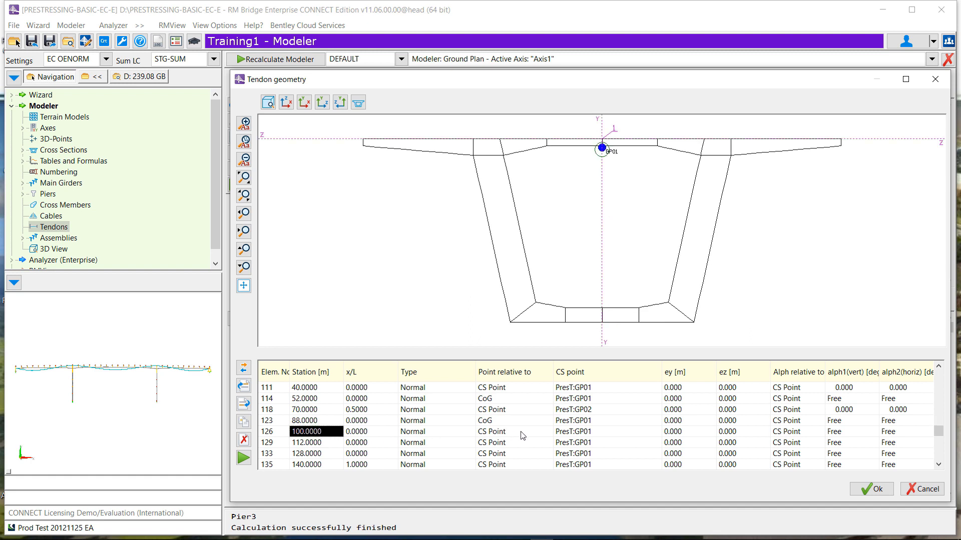
{"action": "left_click", "coordinate": [583, 433]}
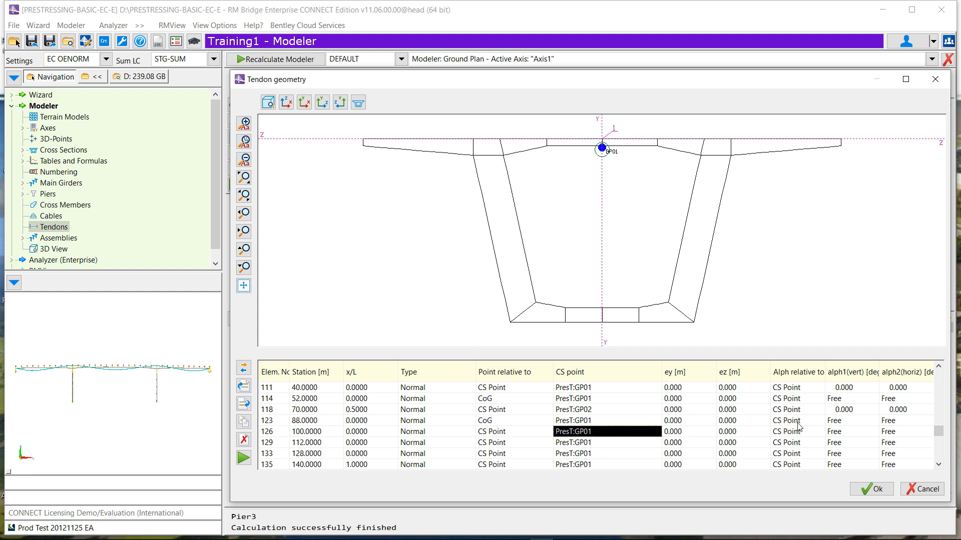
{"action": "left_click", "coordinate": [842, 432]}
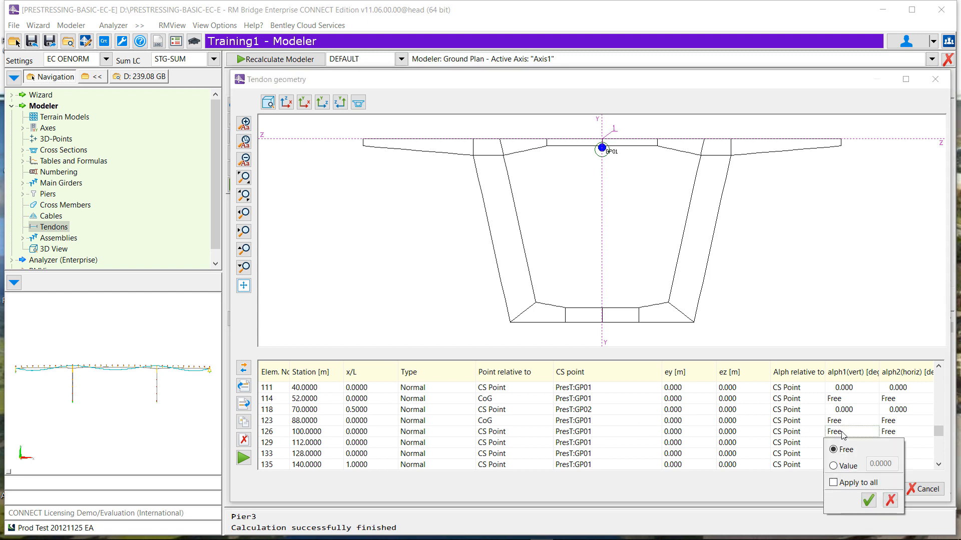
{"action": "left_click", "coordinate": [847, 465]}
{"action": "left_click", "coordinate": [869, 500]}
{"action": "left_click", "coordinate": [906, 433]}
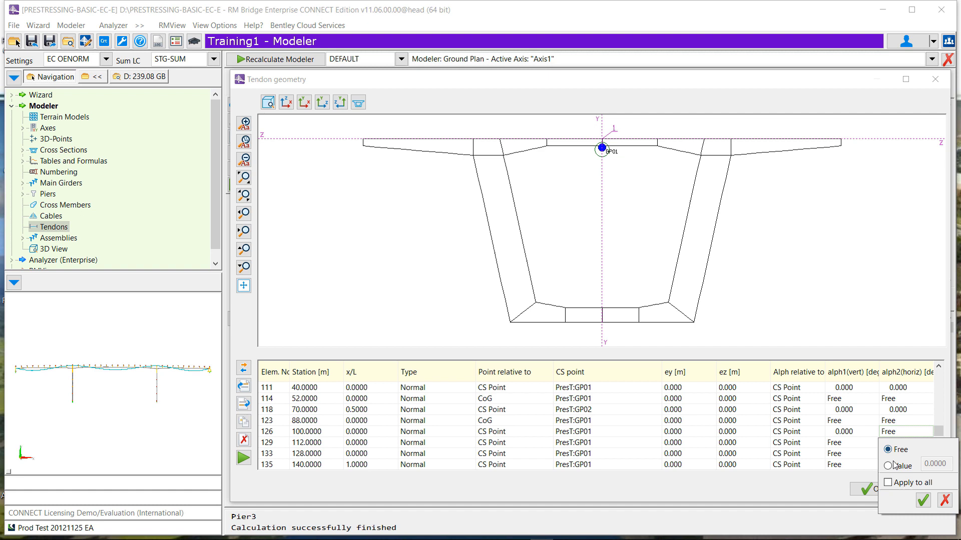
{"action": "left_click", "coordinate": [923, 500]}
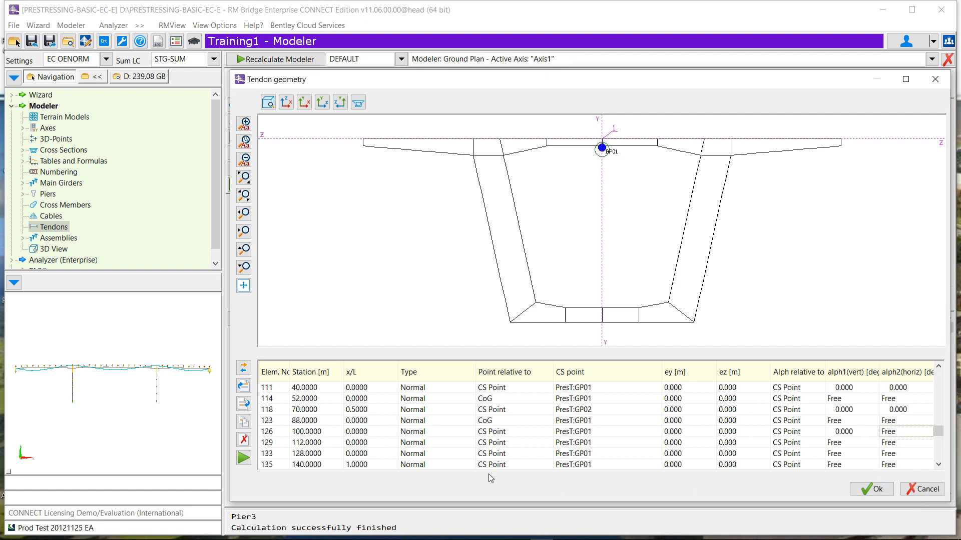
- Make point 129 relative to CoG and assign GP02 to point 133
{"action": "left_click", "coordinate": [311, 448]}
{"action": "left_click", "coordinate": [512, 444]}
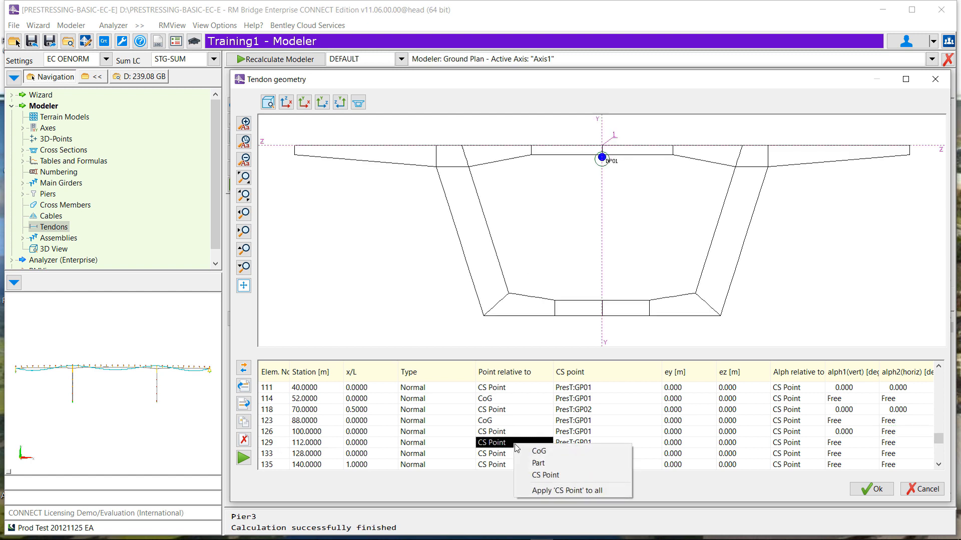
{"action": "left_click", "coordinate": [539, 451]}
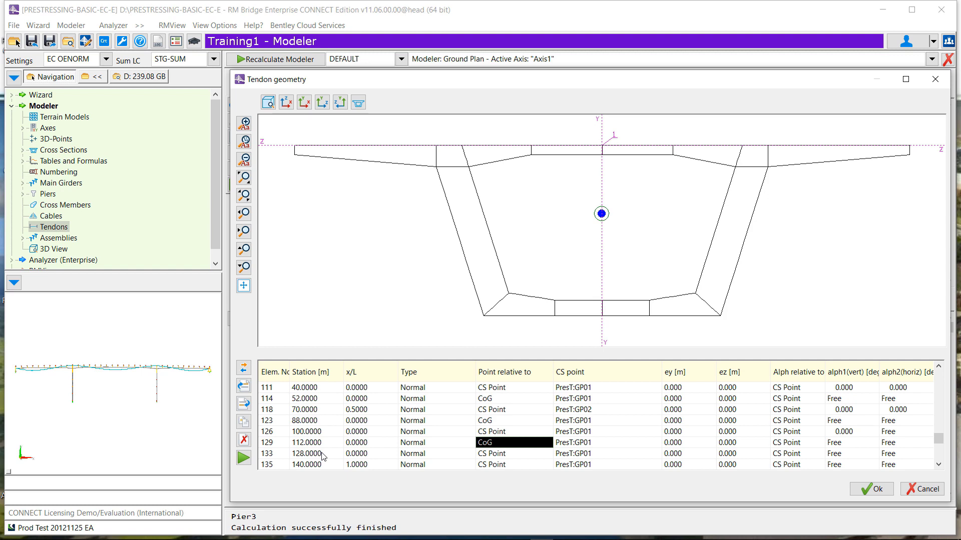
{"action": "double_click", "coordinate": [605, 458]}
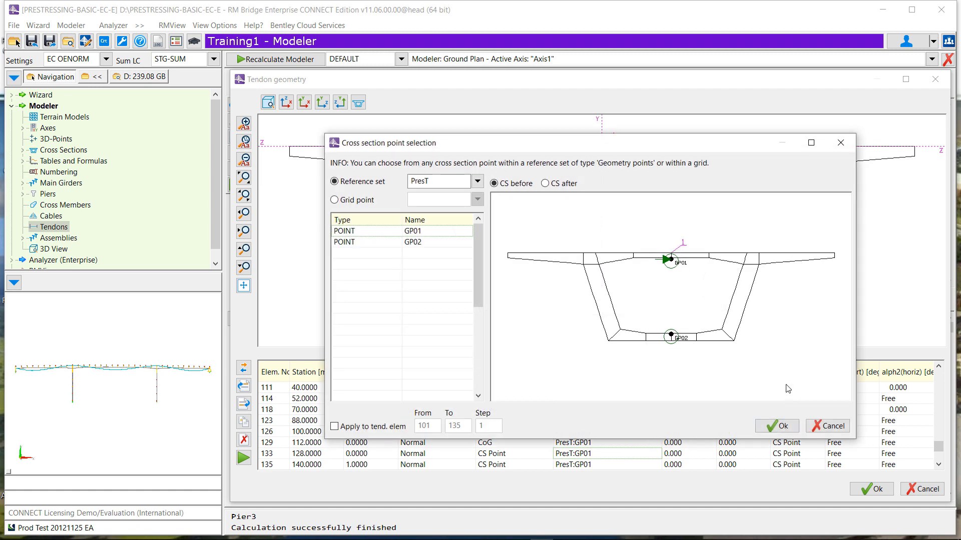
{"action": "left_click", "coordinate": [424, 243]}
{"action": "left_click", "coordinate": [782, 427]}
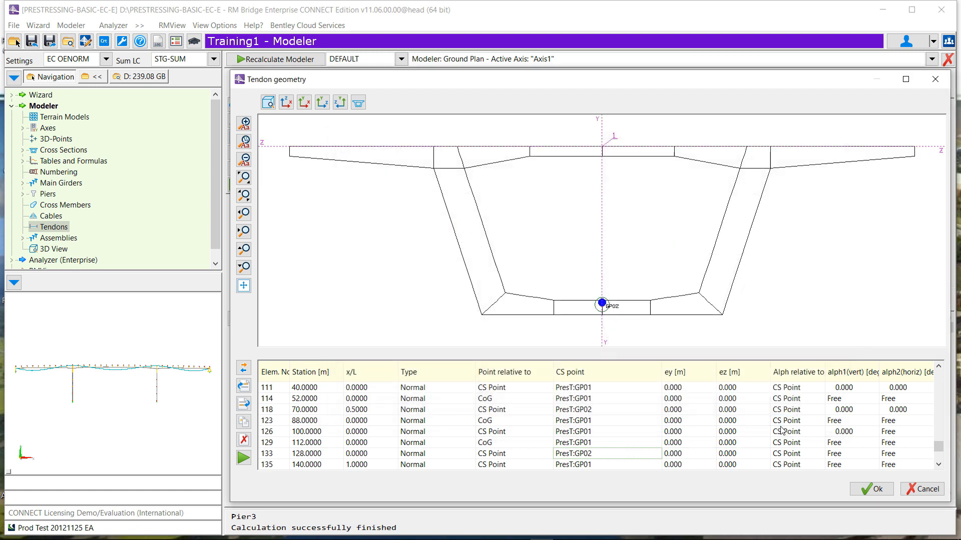
- Fix point 133's vertical and horizontal angles at 0.000
{"action": "left_click", "coordinate": [831, 454]}
{"action": "left_click", "coordinate": [839, 455]}
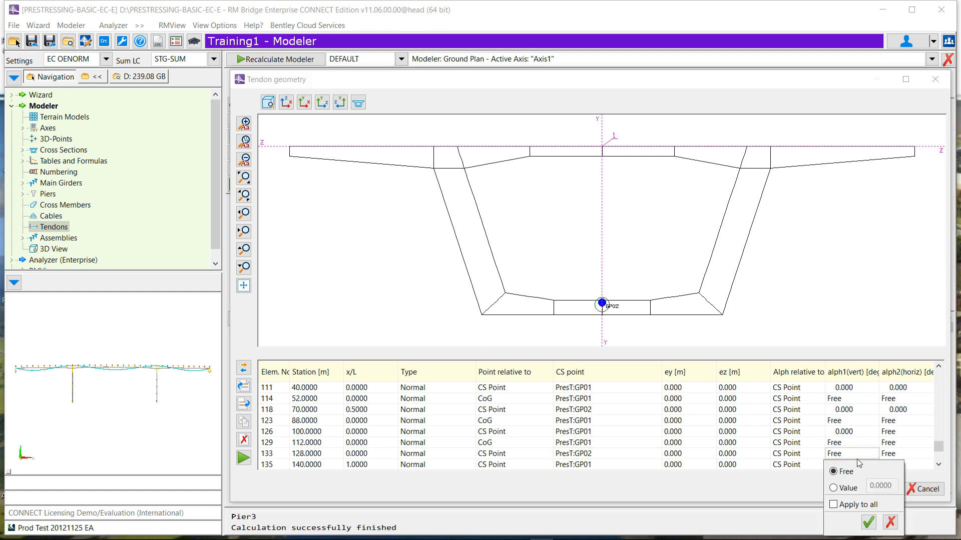
{"action": "left_click", "coordinate": [841, 489]}
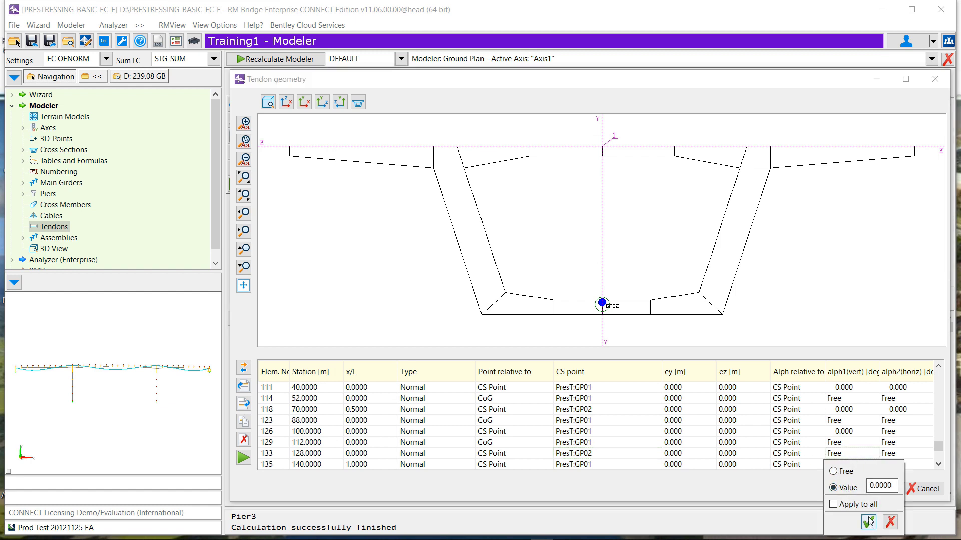
{"action": "left_click", "coordinate": [869, 522]}
{"action": "left_click", "coordinate": [896, 455]}
{"action": "left_click", "coordinate": [895, 454]}
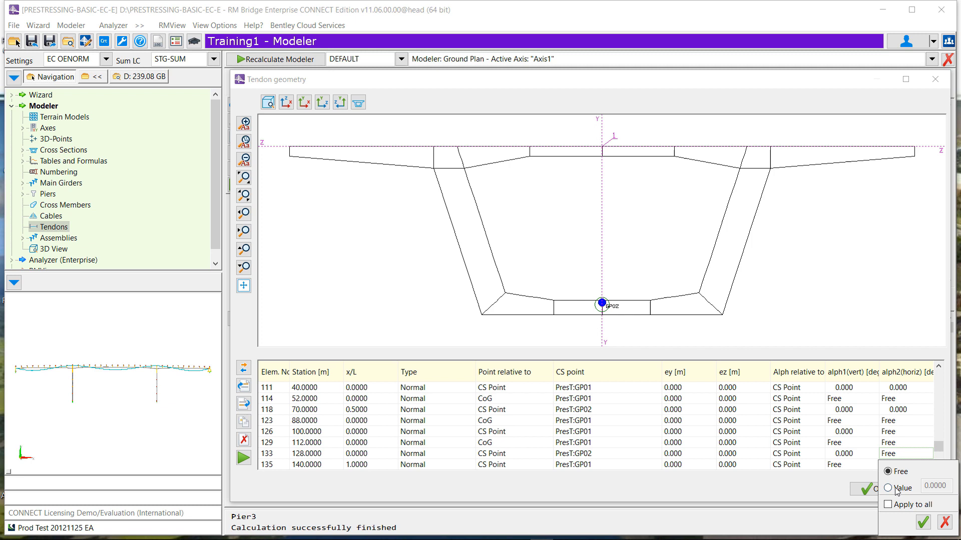
{"action": "left_click", "coordinate": [894, 489]}
{"action": "left_click", "coordinate": [925, 523]}
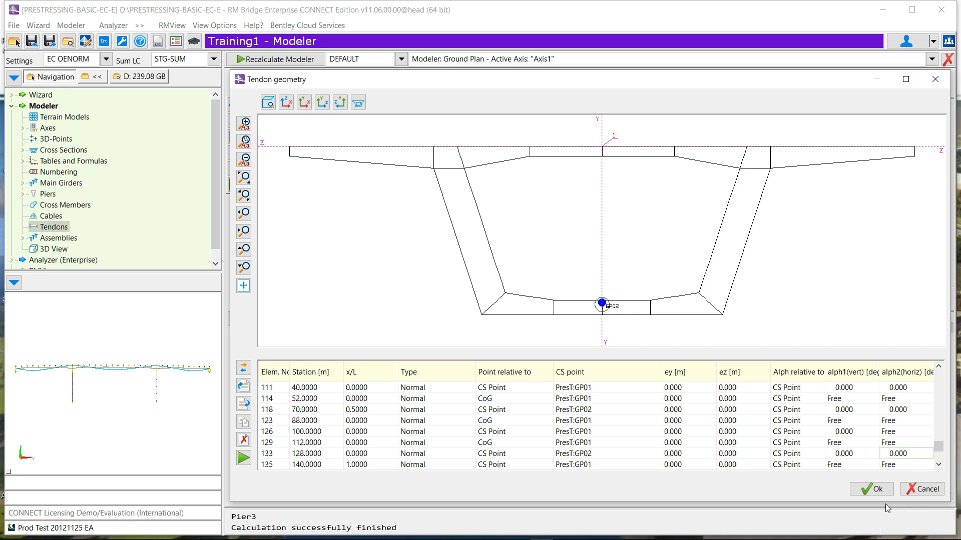
- Recalculate tendon 101 along the whole bridge, inspecting it in plan, elevation and 3D views
{"action": "left_click", "coordinate": [286, 103]}
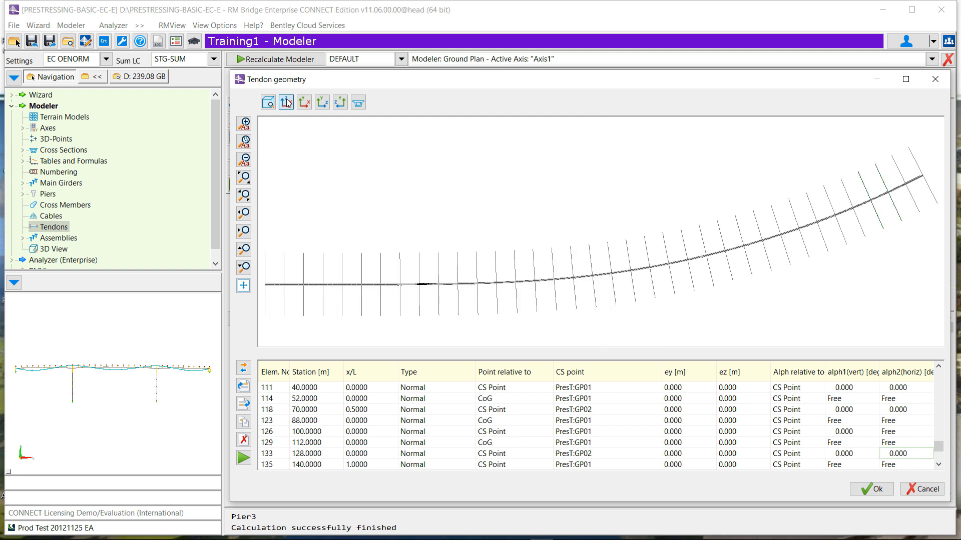
{"action": "left_click", "coordinate": [306, 105]}
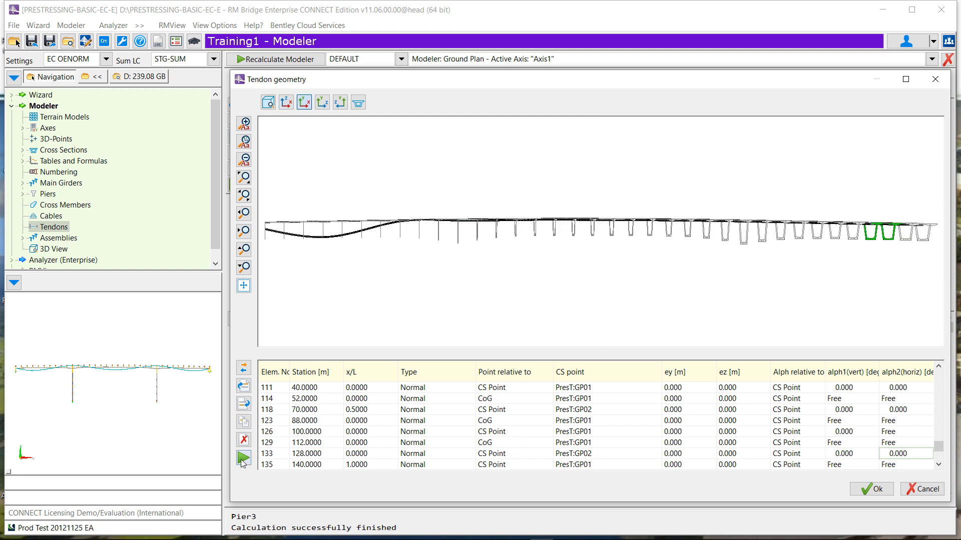
{"action": "left_click", "coordinate": [243, 458]}
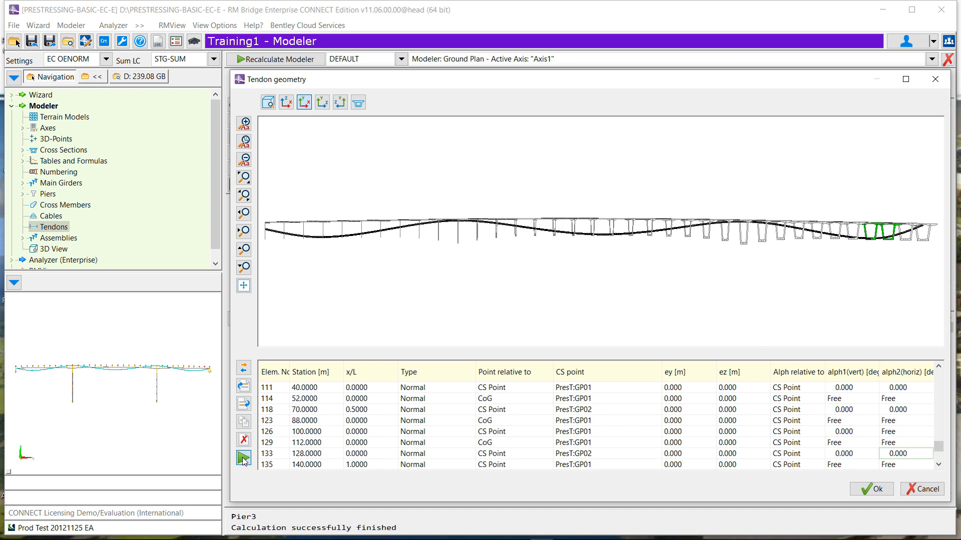
{"action": "left_click", "coordinate": [322, 103]}
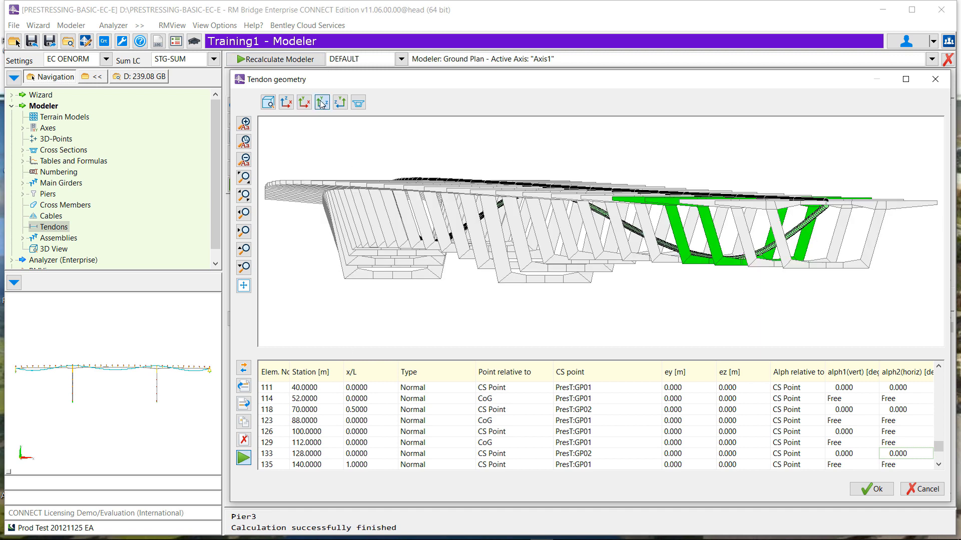
{"action": "left_click", "coordinate": [340, 103]}
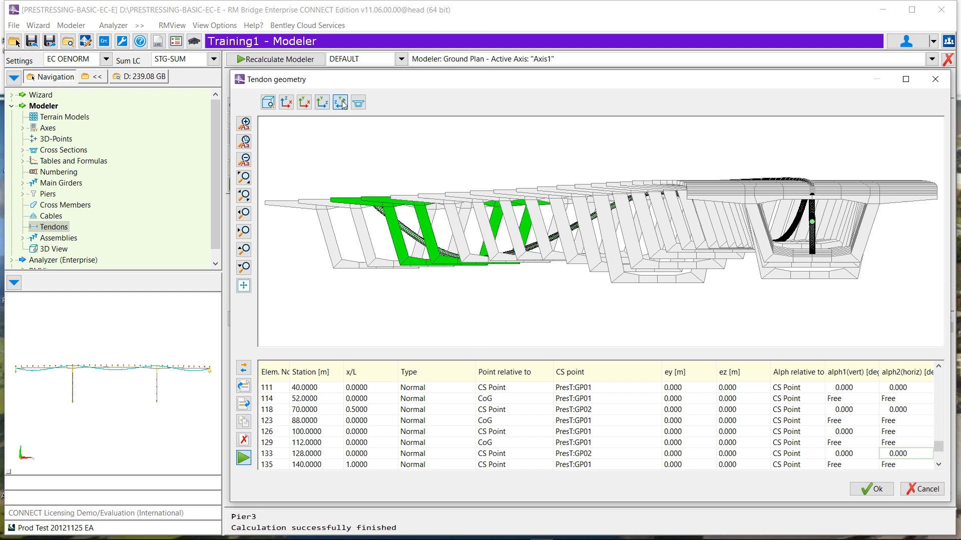
{"action": "left_click_drag", "start_coordinate": [470, 204], "coordinate": [564, 212]}
{"action": "scroll", "coordinate": [570, 212], "scroll_direction": "down", "scroll_amount": 5}
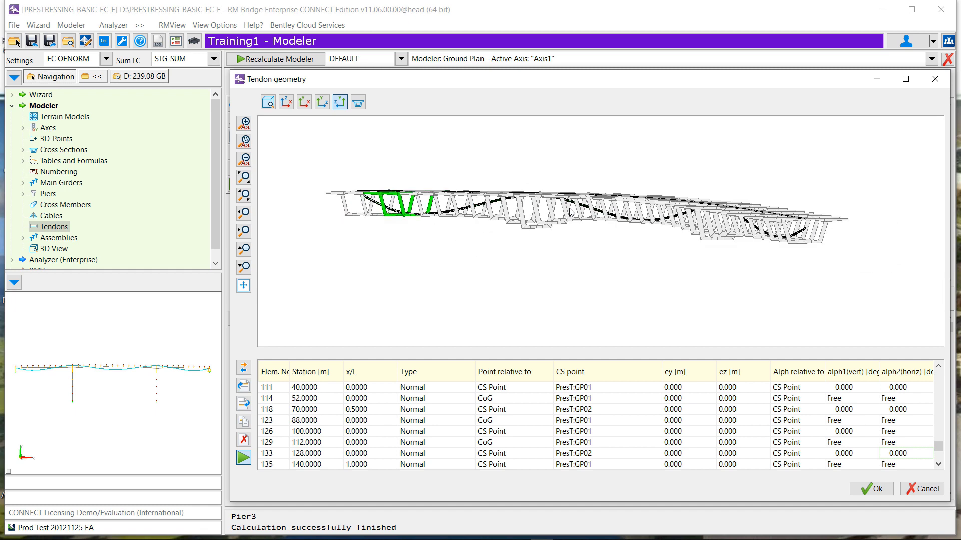
{"action": "scroll", "coordinate": [530, 189], "scroll_direction": "up", "scroll_amount": 5}
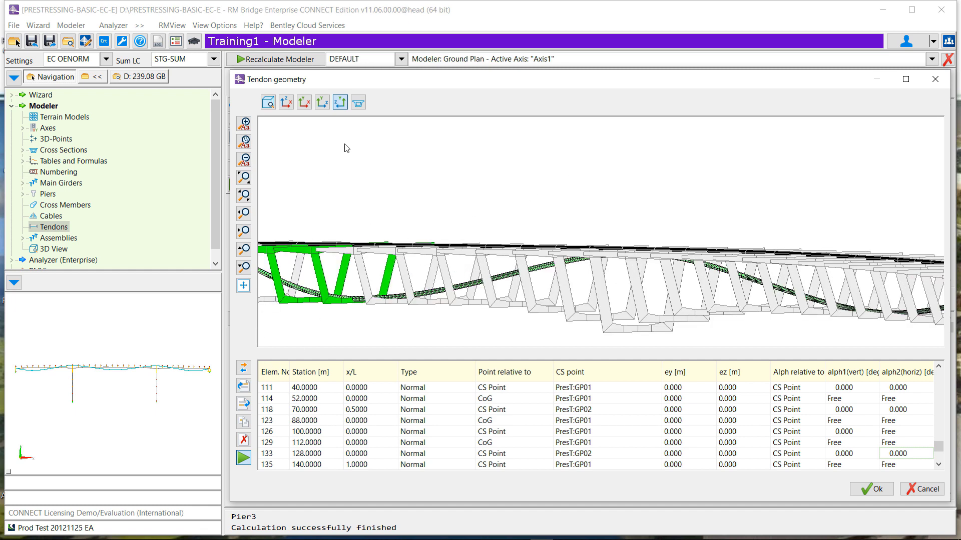
{"action": "left_click", "coordinate": [887, 493]}
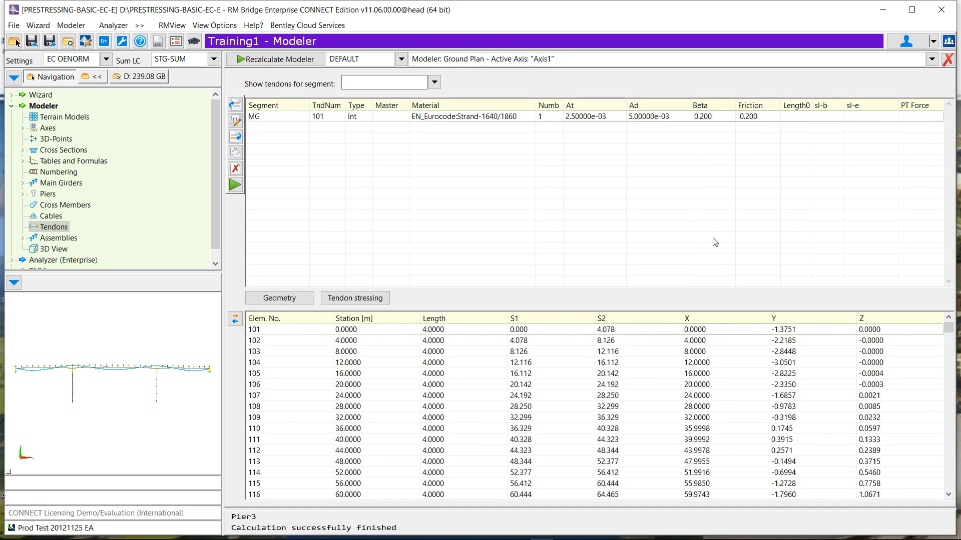
- Generate a both-ends stressing sequence with factor 1.05, reviewing PREL, WEDL, PRER and WEDR curves
{"action": "left_click", "coordinate": [376, 299]}
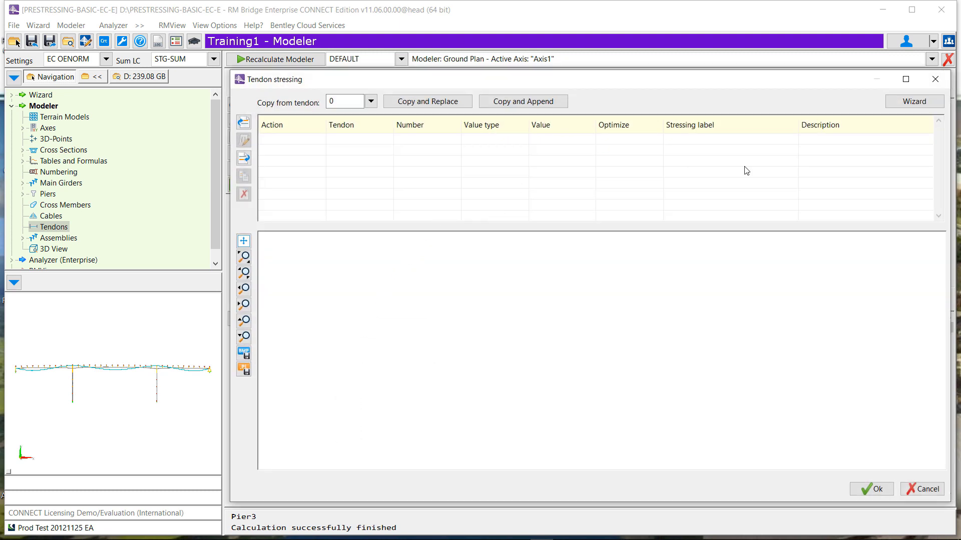
{"action": "left_click", "coordinate": [904, 103]}
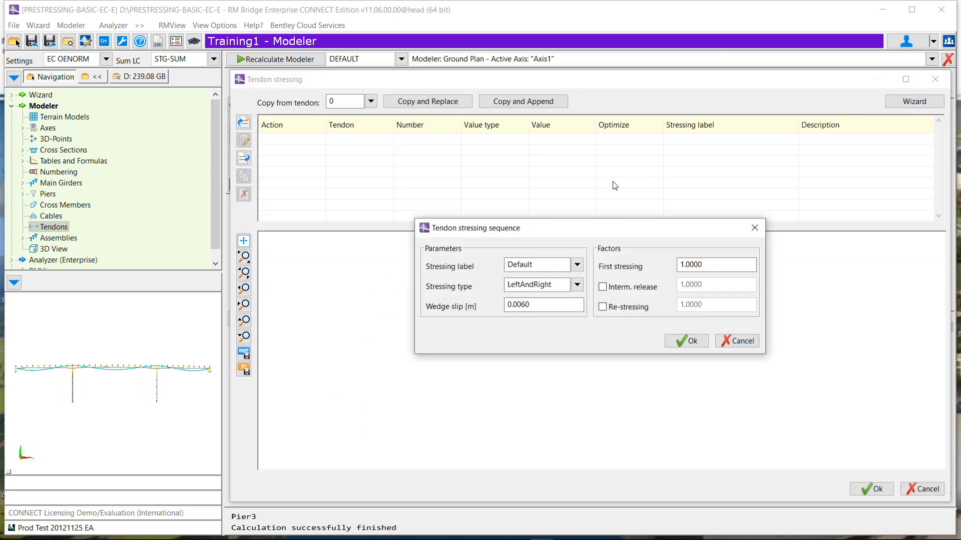
{"action": "left_click", "coordinate": [709, 264]}
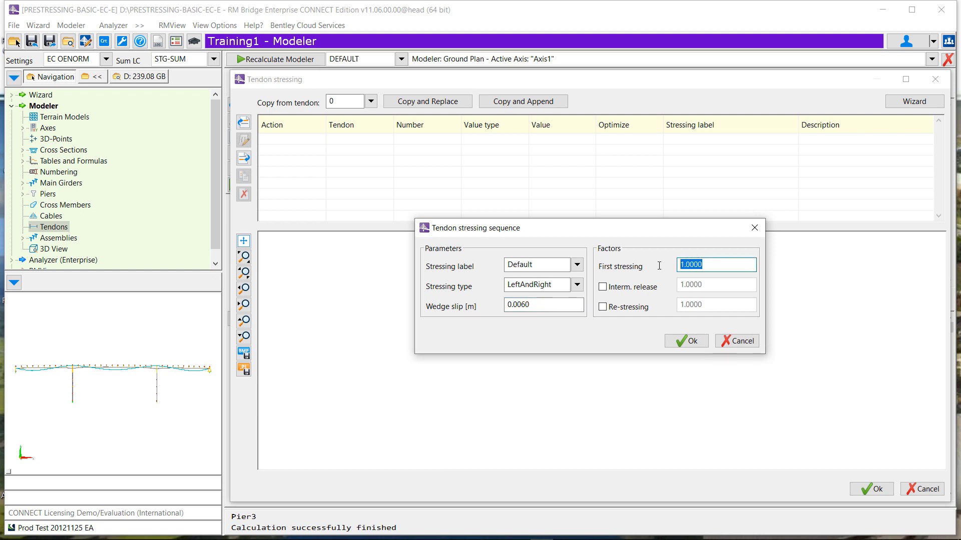
{"action": "type", "text": "1."}
{"action": "left_click", "coordinate": [682, 342]}
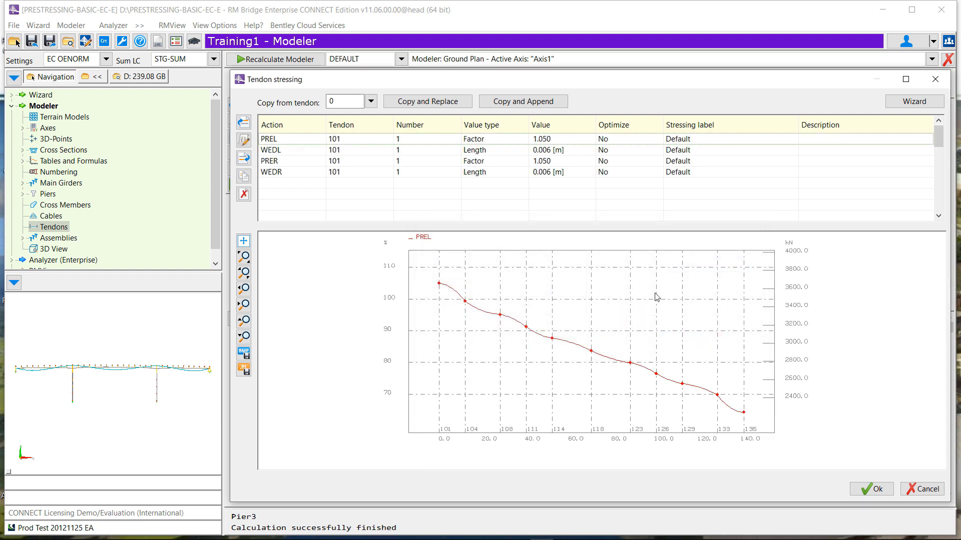
{"action": "left_click", "coordinate": [407, 152]}
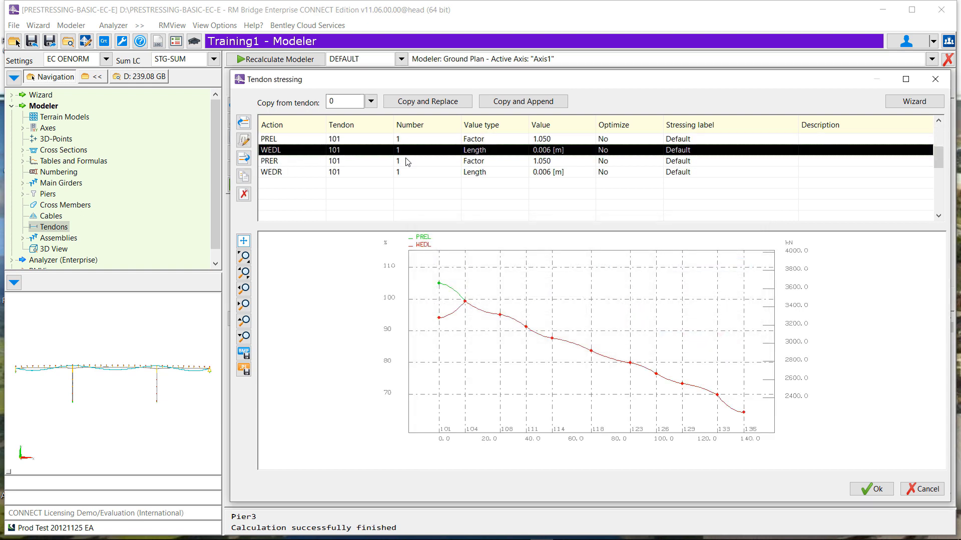
{"action": "left_click", "coordinate": [406, 163]}
{"action": "left_click", "coordinate": [410, 173]}
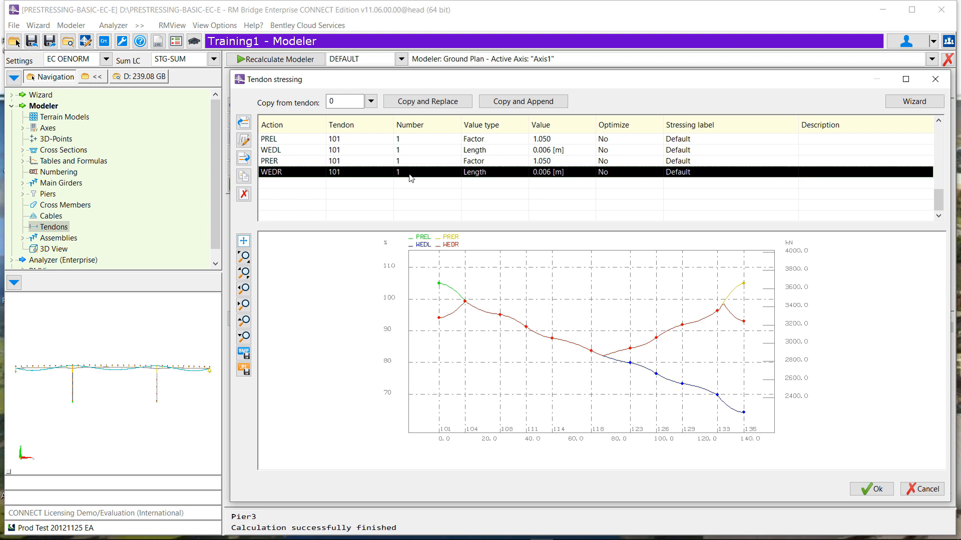
{"action": "left_click", "coordinate": [861, 490]}
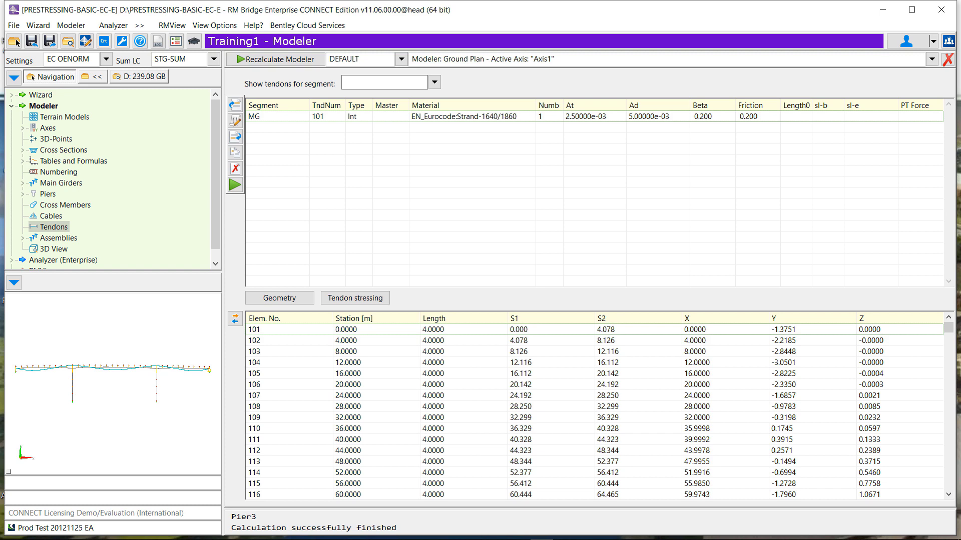
- Recalculate the Modeler with Create Analysis model enabled
{"action": "left_click", "coordinate": [283, 60]}
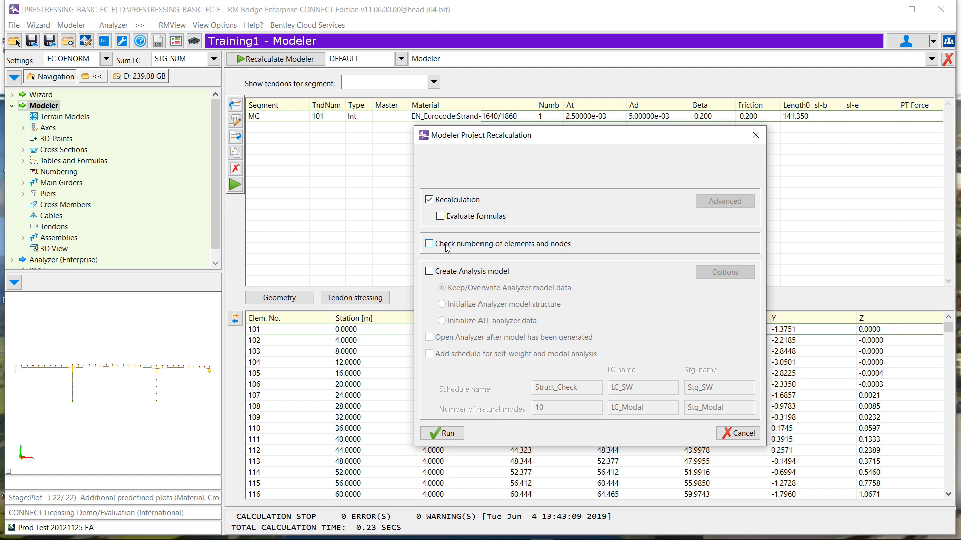
{"action": "left_click", "coordinate": [445, 272]}
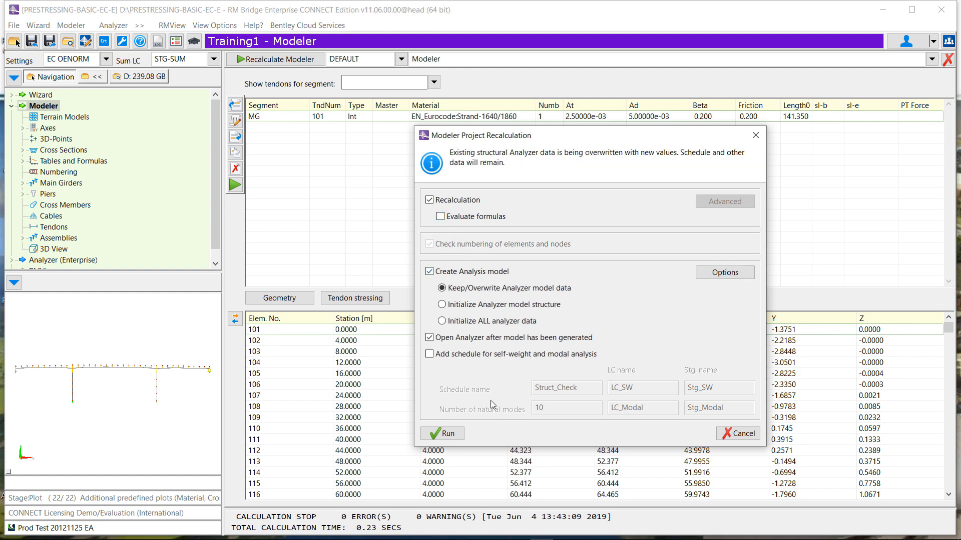
{"action": "left_click", "coordinate": [456, 435]}
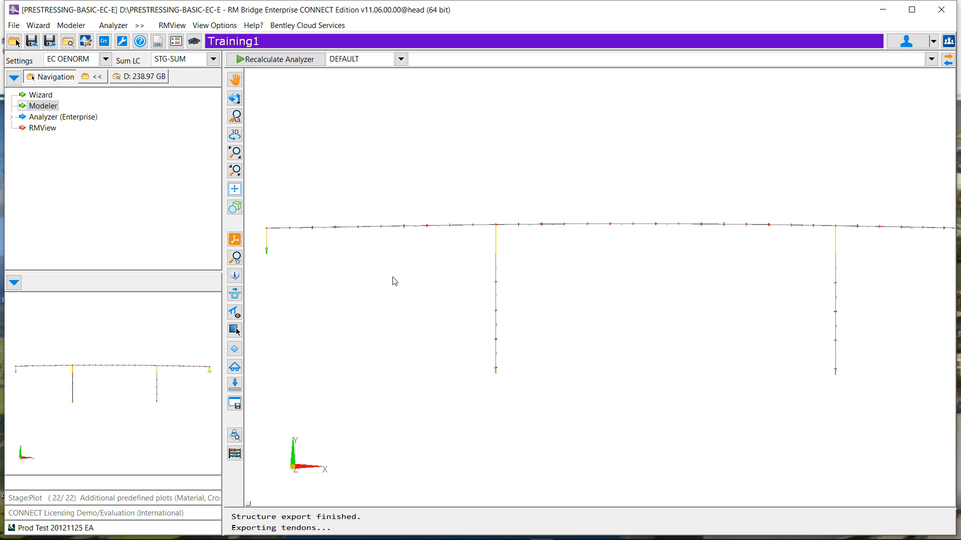
- Run the Analyzer with structure check, finishing with 0 errors and 4 warnings
{"action": "left_click", "coordinate": [278, 62]}
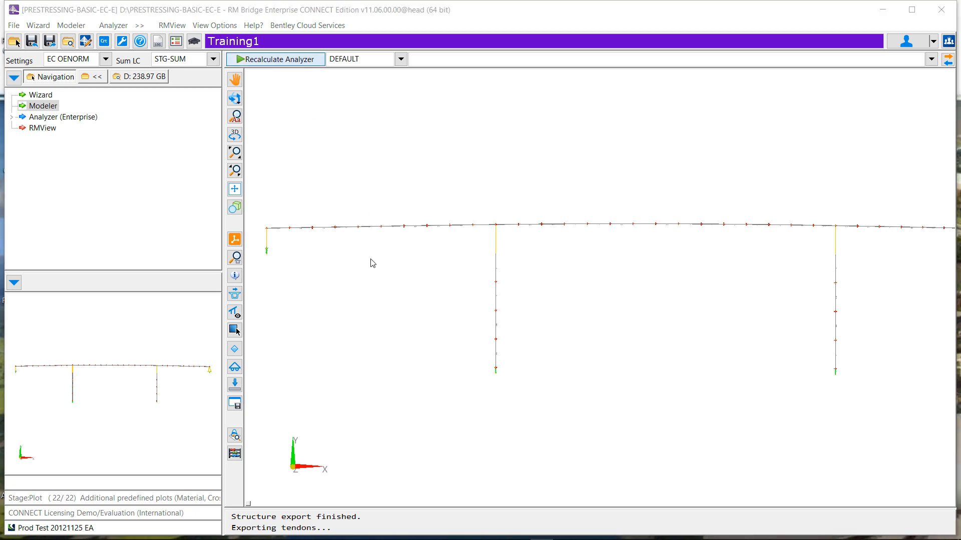
{"action": "left_click", "coordinate": [415, 431]}
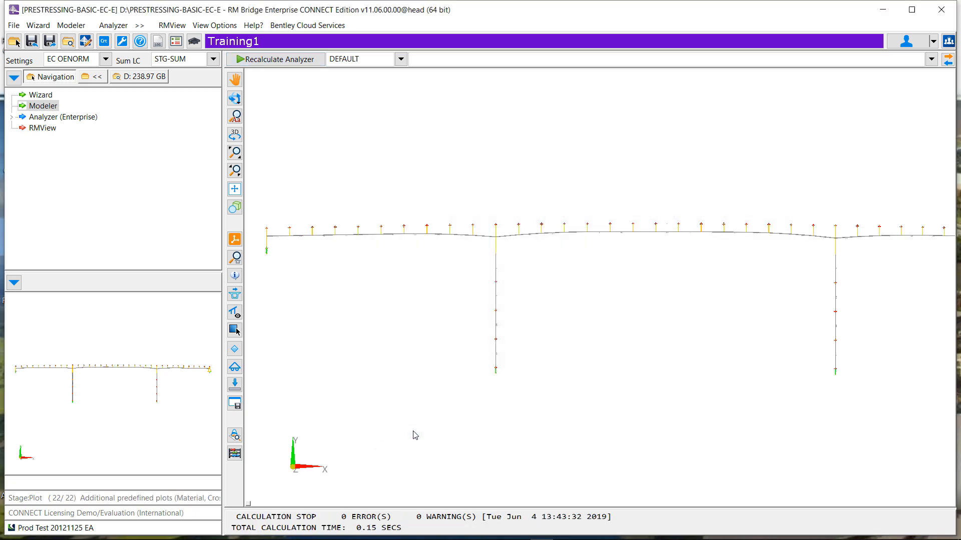
{"action": "scroll", "coordinate": [424, 270], "scroll_direction": "up", "scroll_amount": 1}
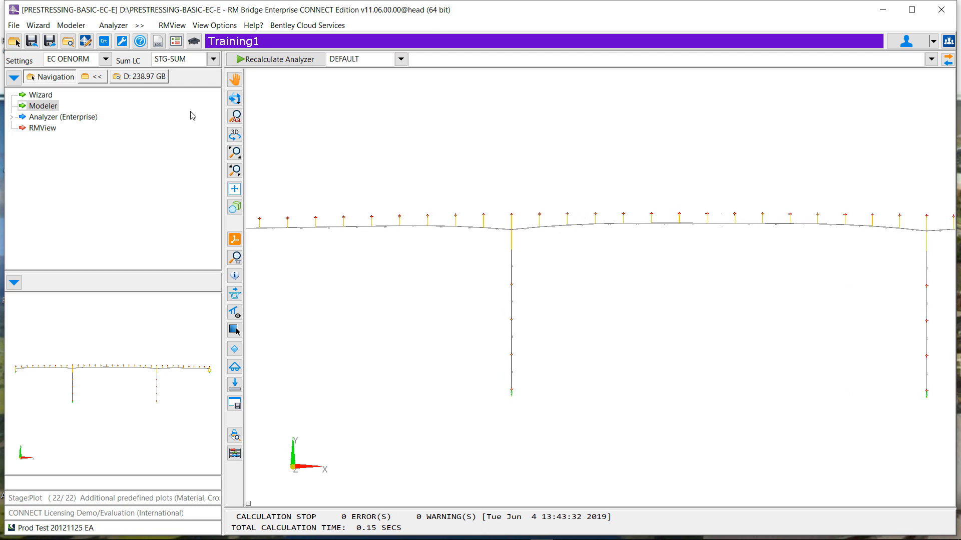
{"action": "left_click", "coordinate": [270, 62]}
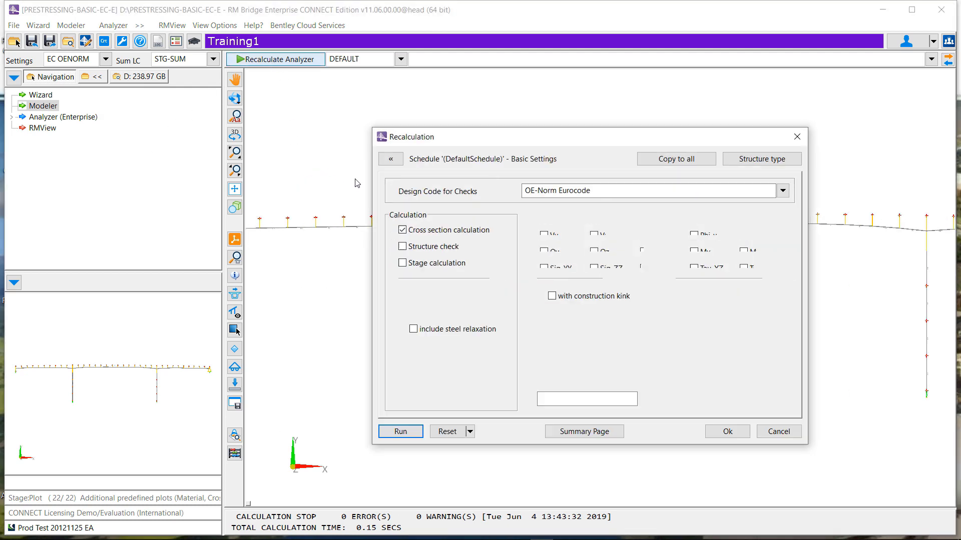
{"action": "left_click", "coordinate": [402, 246]}
{"action": "left_click", "coordinate": [419, 431]}
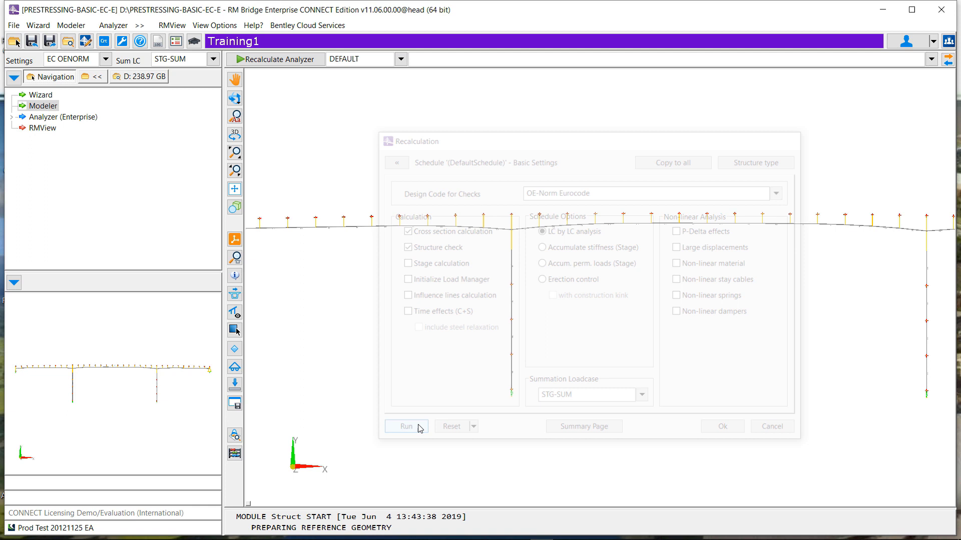
{"action": "middle_click_drag", "start_coordinate": [479, 157], "coordinate": [697, 171]}
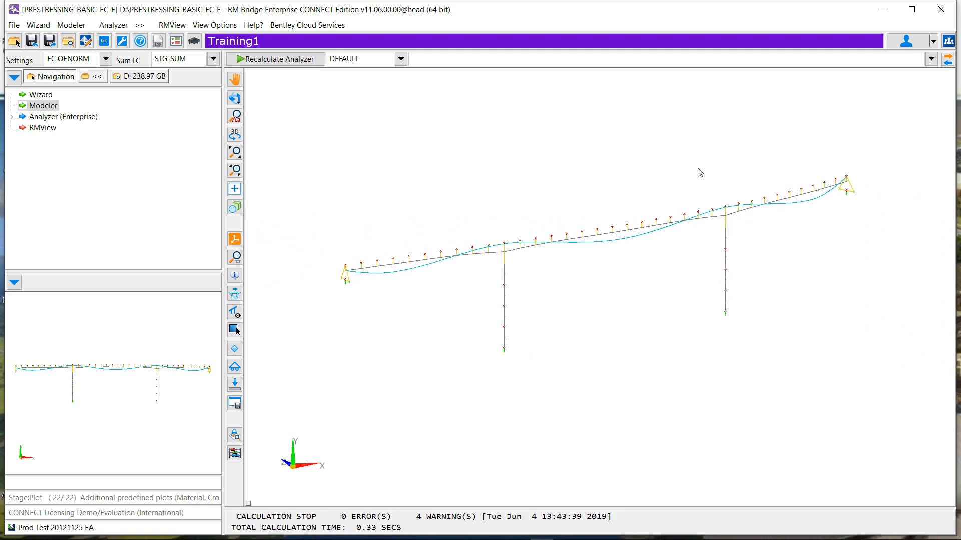
- Open the segment point table of main girder MG, with points every 4 m
{"action": "left_click", "coordinate": [43, 107]}
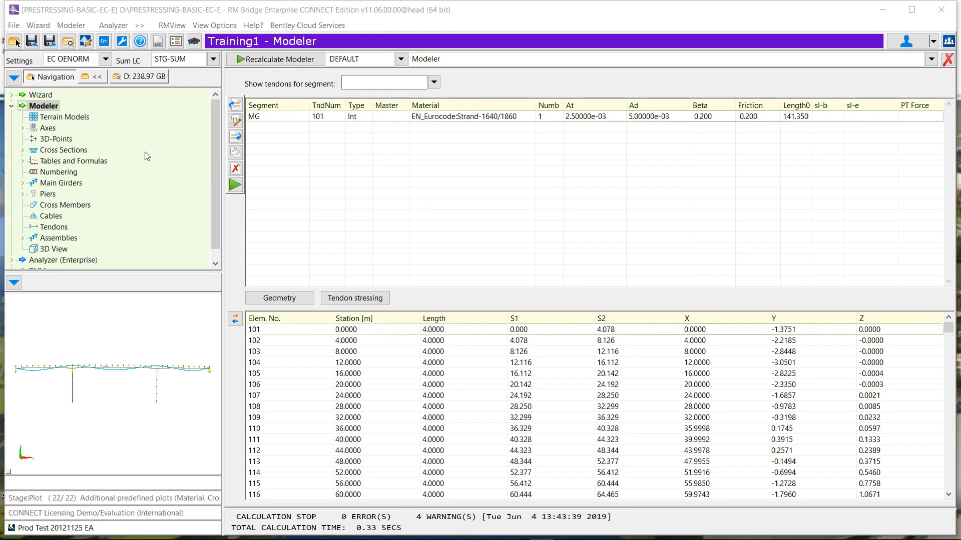
{"action": "left_click", "coordinate": [286, 119]}
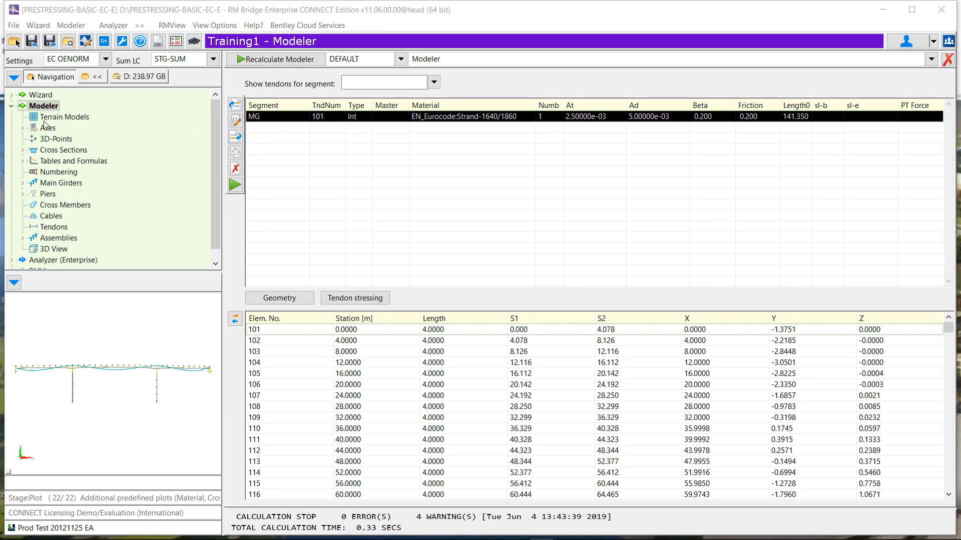
{"action": "left_click", "coordinate": [59, 184]}
{"action": "left_click", "coordinate": [60, 195]}
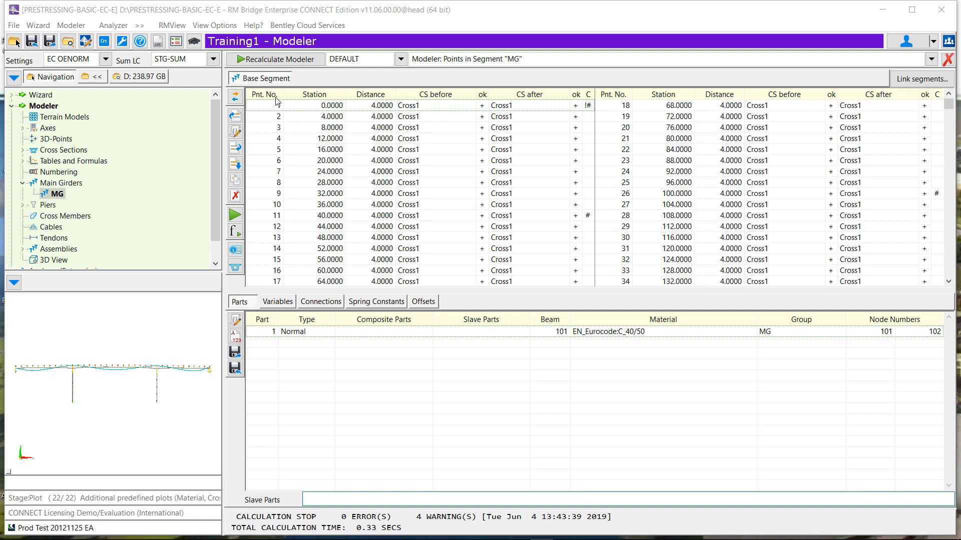
- Insert segment points into MG from station 2 to 138 with step 4, giving 70 points
{"action": "left_click", "coordinate": [238, 117]}
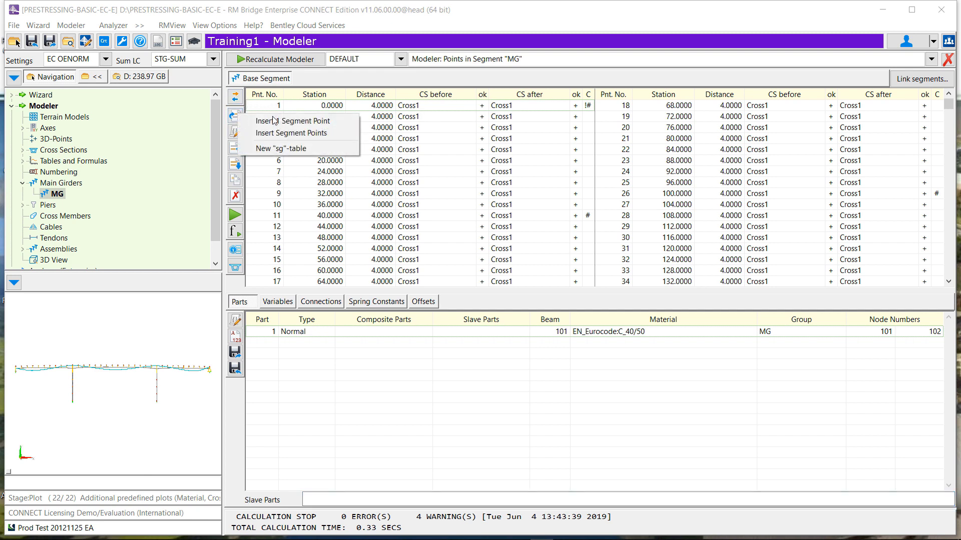
{"action": "left_click", "coordinate": [299, 133]}
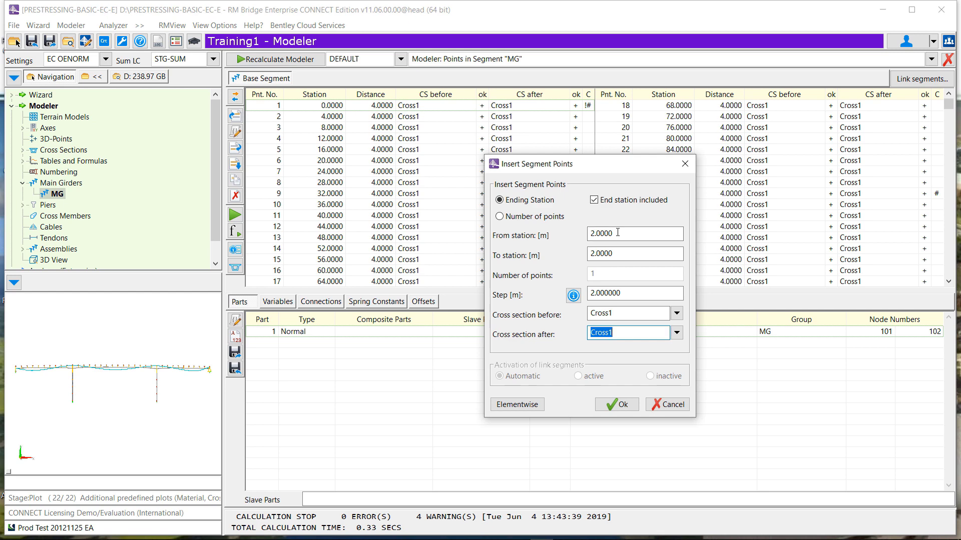
{"action": "left_click_drag", "start_coordinate": [608, 170], "coordinate": [517, 156]}
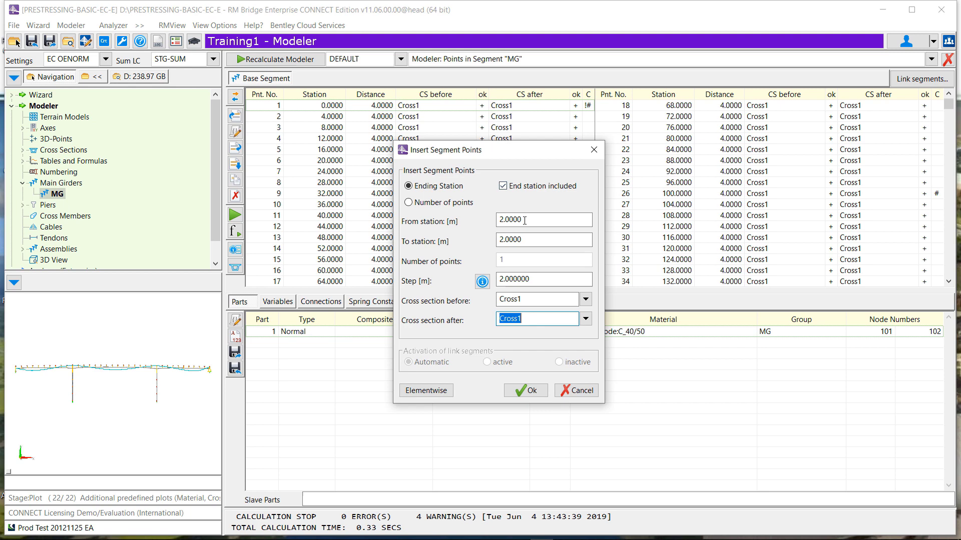
{"action": "left_click", "coordinate": [500, 219]}
{"action": "key", "text": "Tab"}
{"action": "type", "text": "1"}
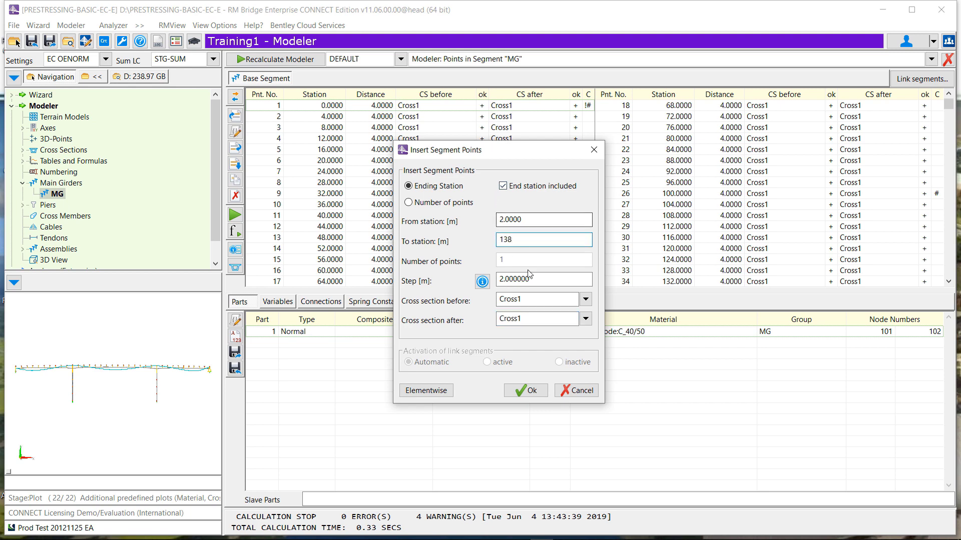
{"action": "key", "text": "Tab"}
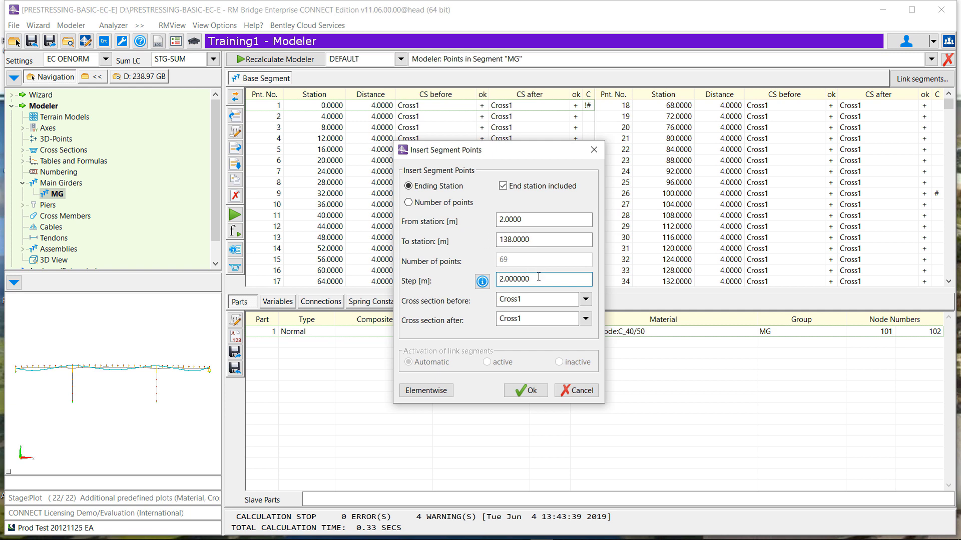
{"action": "key", "text": "shift+End"}
{"action": "type", "text": "4"}
{"action": "left_click", "coordinate": [531, 390]}
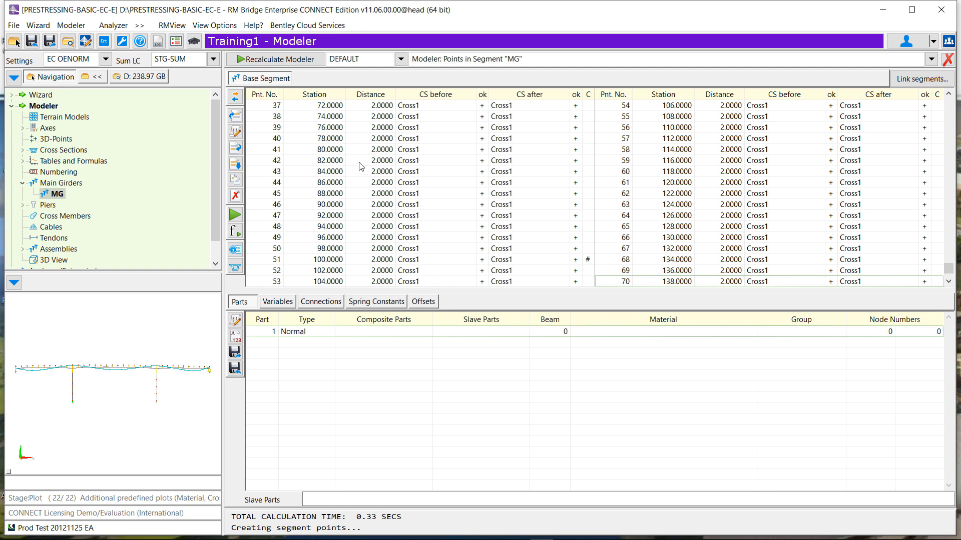
- Confirm part 1 numbering over MG points 1–71, starting at element 101 with nodes 101 and 102
{"action": "left_click", "coordinate": [447, 131]}
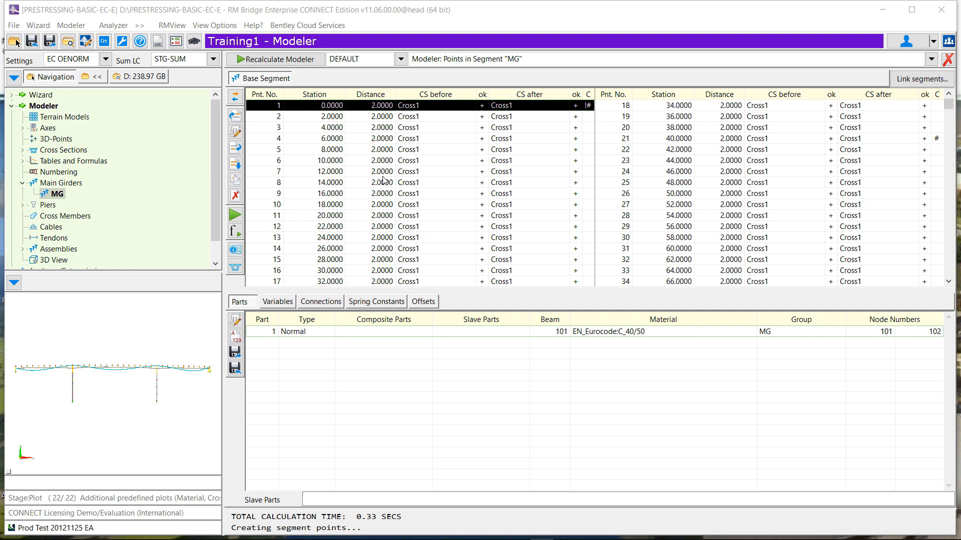
{"action": "double_click", "coordinate": [306, 332]}
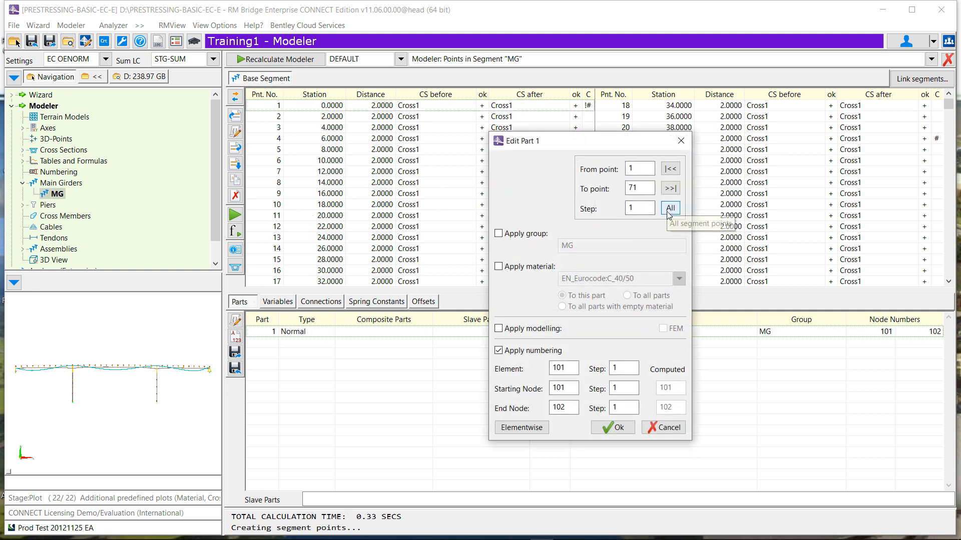
{"action": "left_click", "coordinate": [616, 429]}
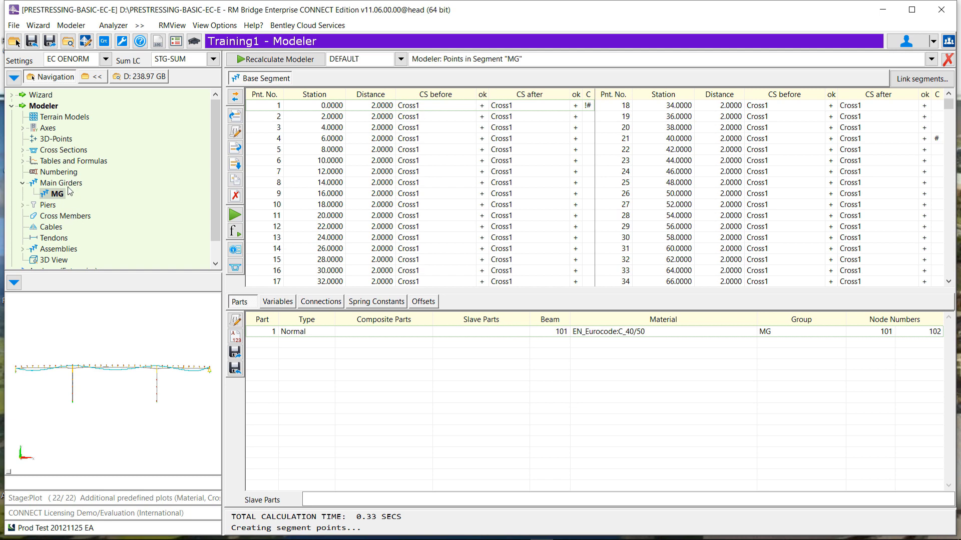
- Open tendon 101's geometry and step through its stations to the last one at 140.0000
{"action": "left_click", "coordinate": [59, 239]}
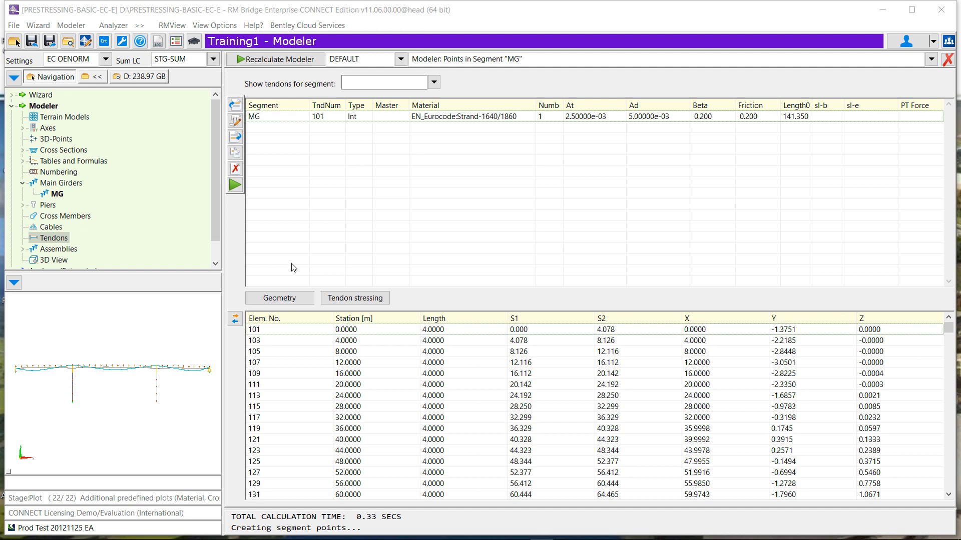
{"action": "left_click", "coordinate": [296, 299]}
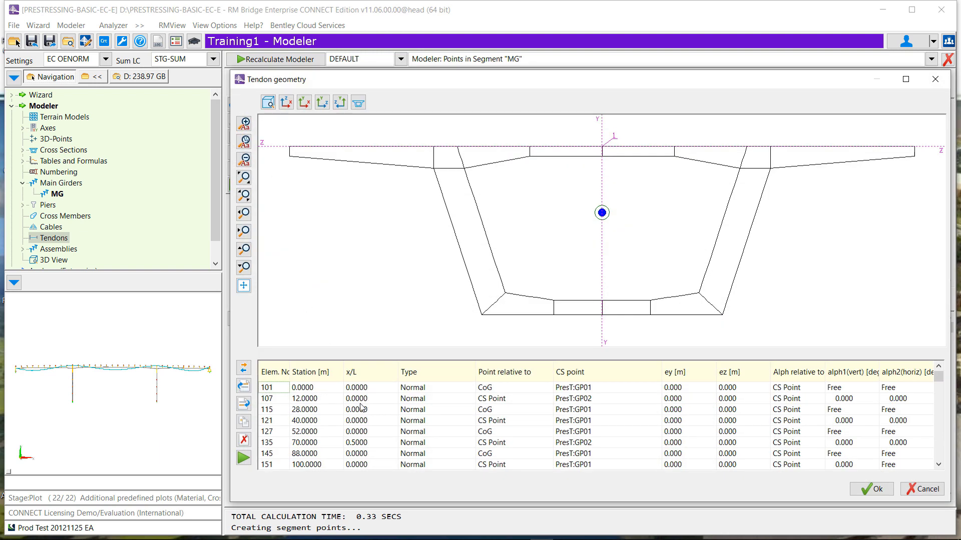
{"action": "key", "text": "Right"}
{"action": "key", "text": "Down"}
{"action": "key", "text": "Down"}
{"action": "key", "text": "Down"}
{"action": "key", "text": "Down"}
{"action": "key", "text": "Down"}
{"action": "key", "text": "Down"}
{"action": "key", "text": "Down"}
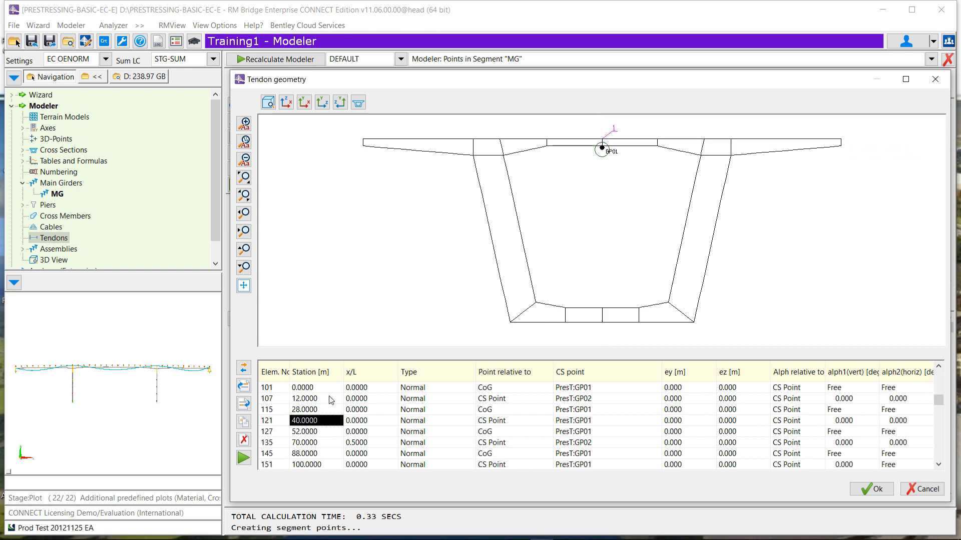
{"action": "key", "text": "Down"}
{"action": "key", "text": "Down"}
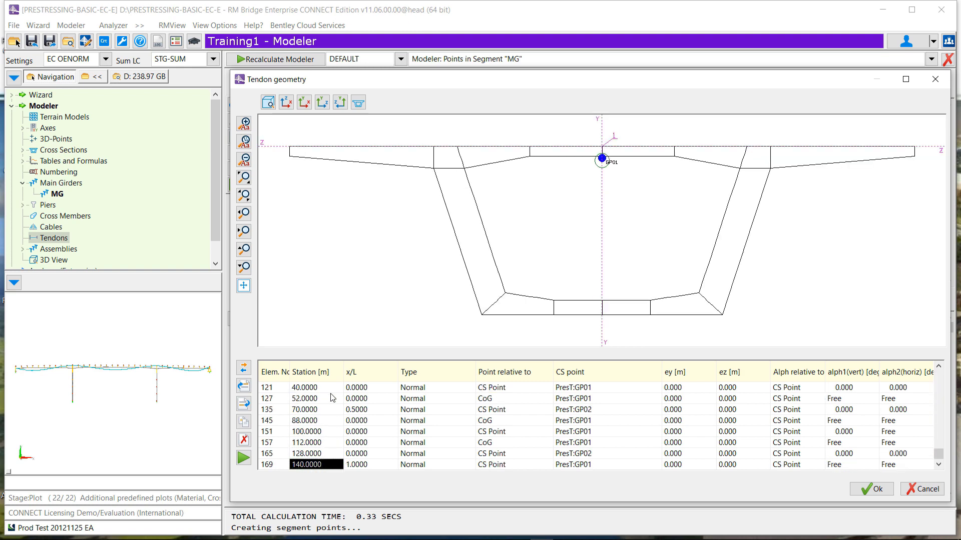
- View the girder and tendon 101 in 3-D and elevation, rotating to inspect, then close
{"action": "left_click", "coordinate": [340, 104]}
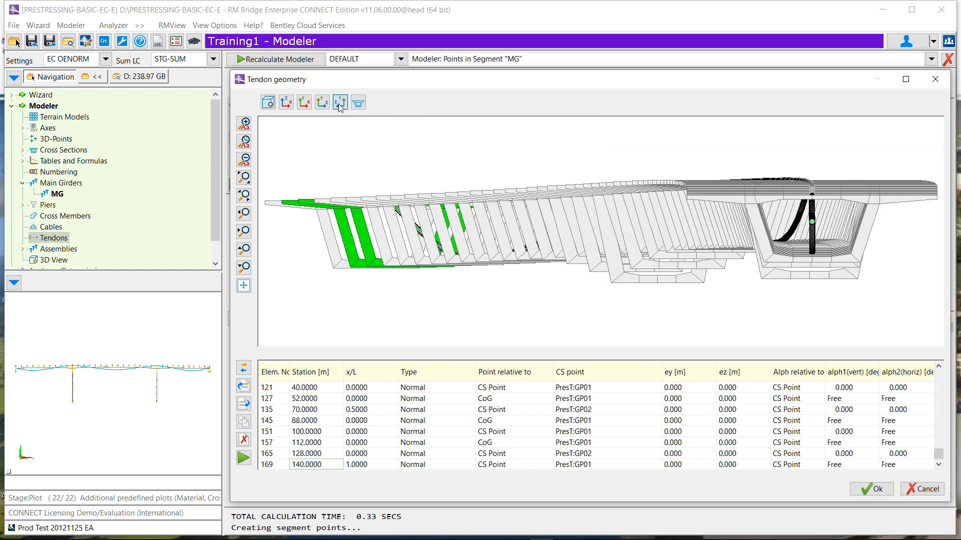
{"action": "left_click", "coordinate": [323, 104]}
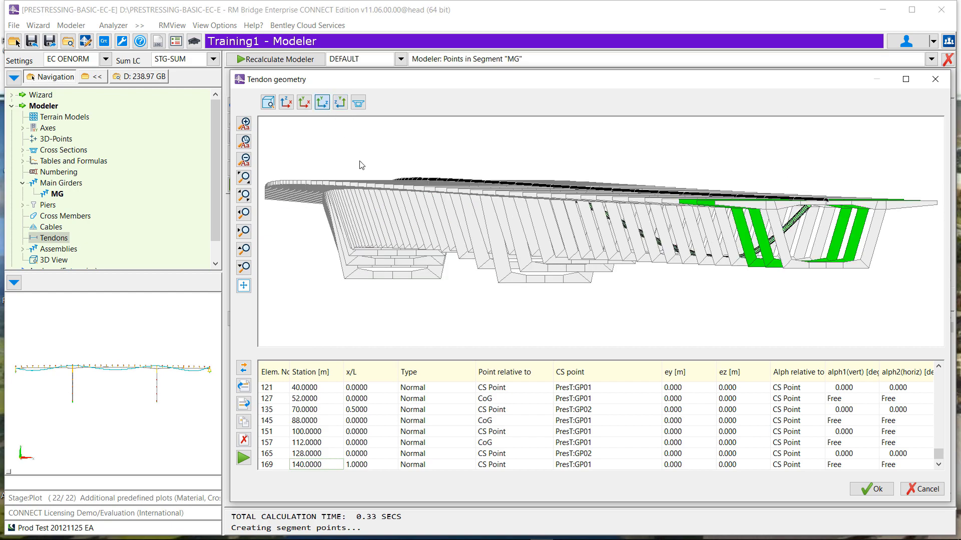
{"action": "left_click_drag", "start_coordinate": [525, 166], "coordinate": [376, 171]}
{"action": "left_click_drag", "start_coordinate": [639, 183], "coordinate": [481, 167]}
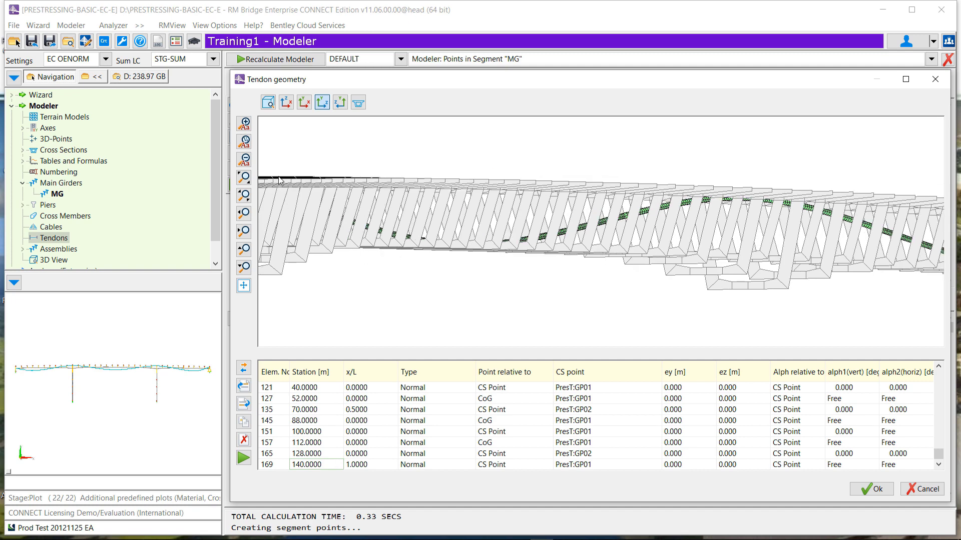
{"action": "left_click", "coordinate": [934, 79]}
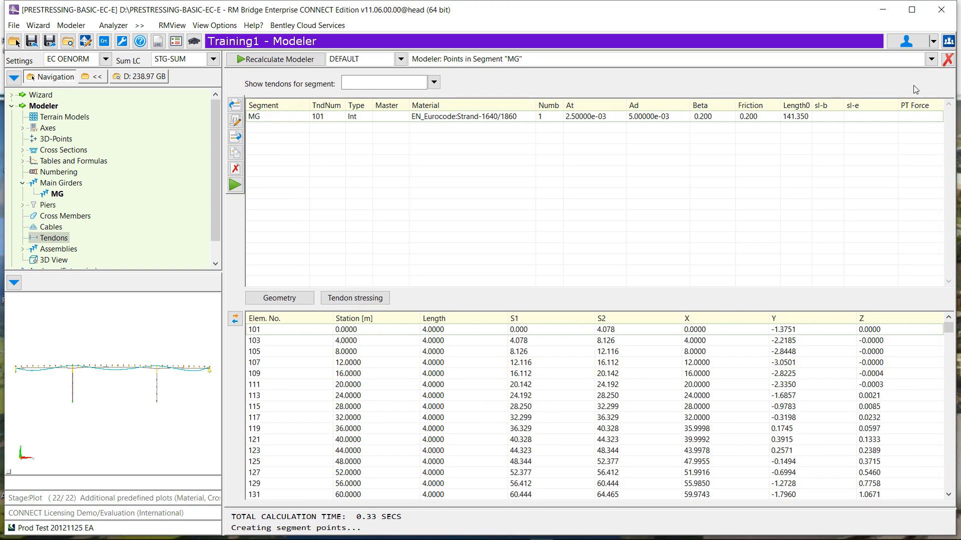
- Recalculate the Modeler and rerun the structural analysis, finishing with 0 errors and 4 warnings
{"action": "left_click", "coordinate": [276, 60]}
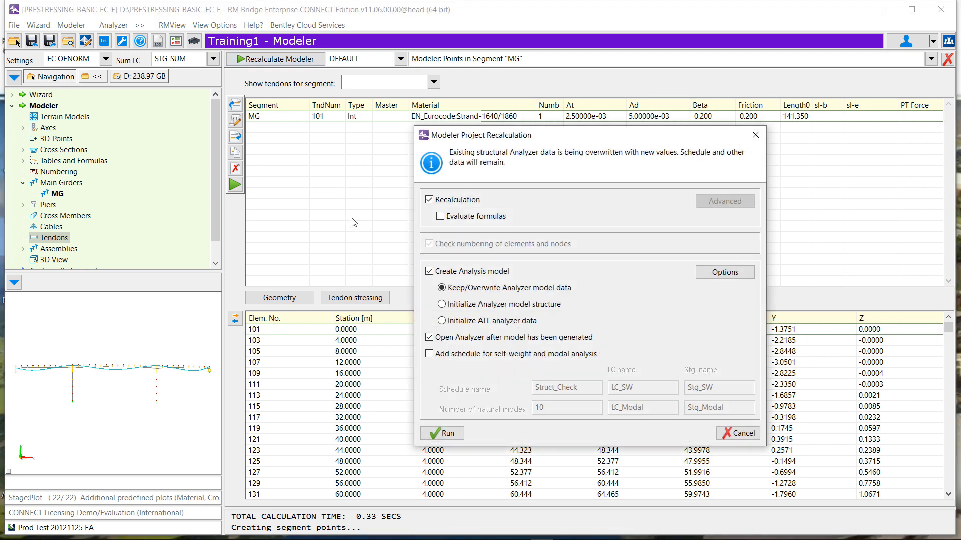
{"action": "left_click", "coordinate": [447, 434]}
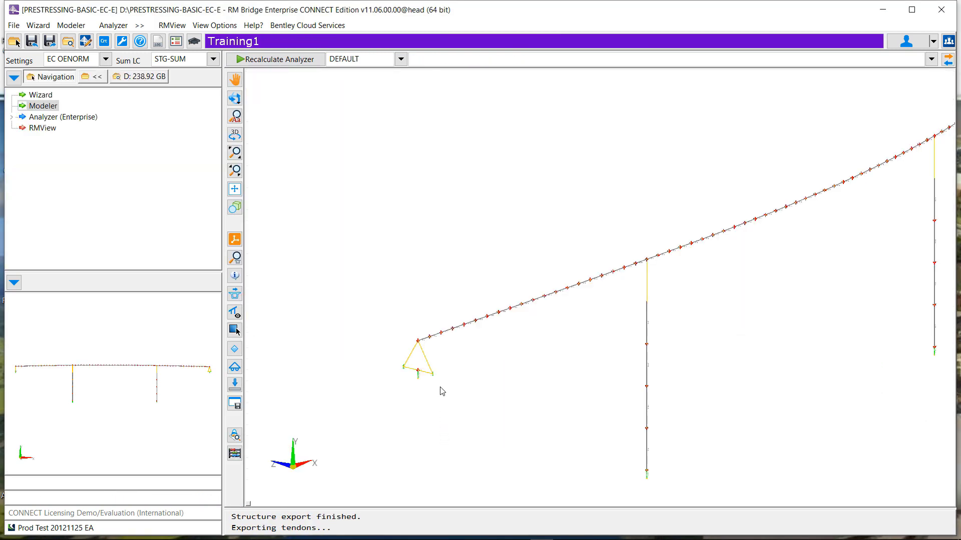
{"action": "left_click", "coordinate": [277, 60]}
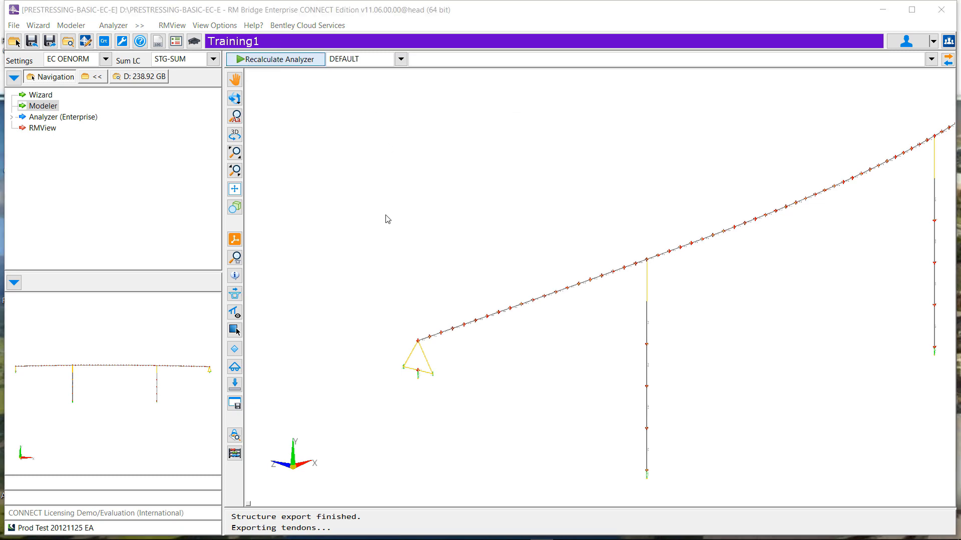
{"action": "left_click", "coordinate": [400, 432]}
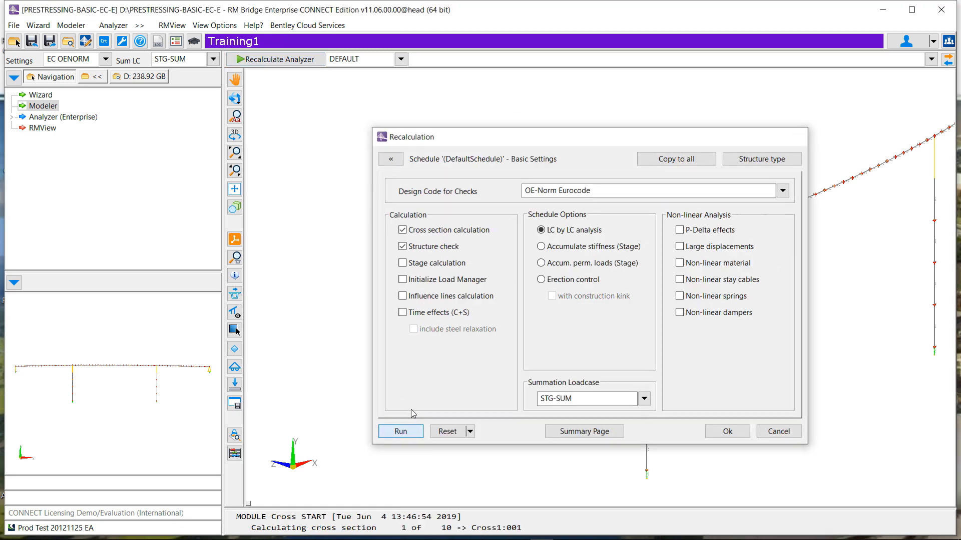
{"action": "scroll", "coordinate": [718, 144], "scroll_direction": "up", "scroll_amount": 3}
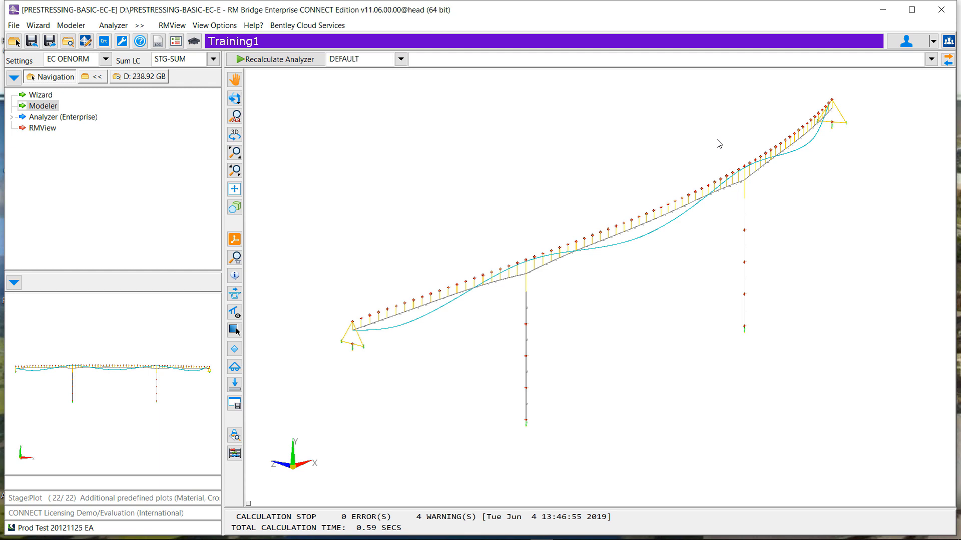
{"action": "middle_click_drag", "start_coordinate": [477, 207], "coordinate": [779, 201]}
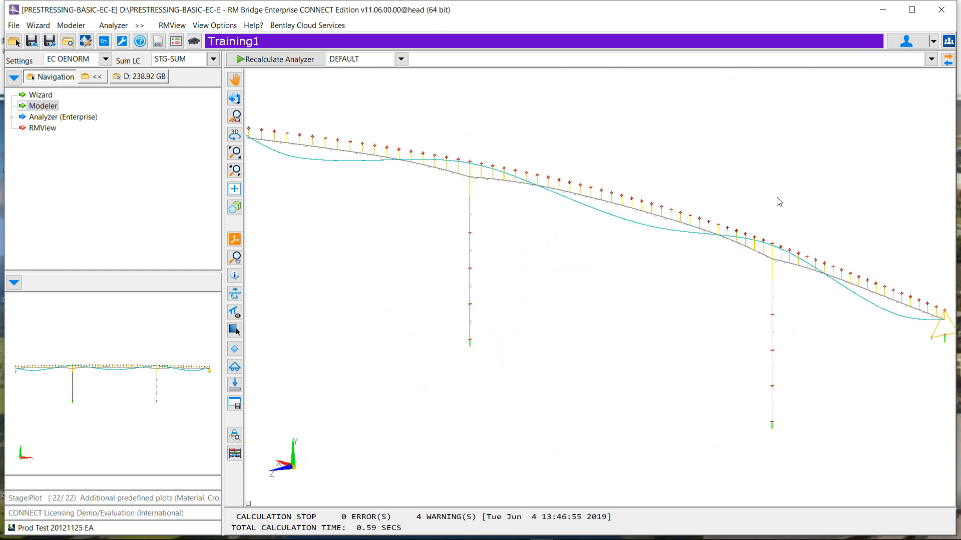
- Show the 3-D view of all segments at 0.80 transparency, revealing the tendon inside the girder
{"action": "left_click", "coordinate": [43, 106]}
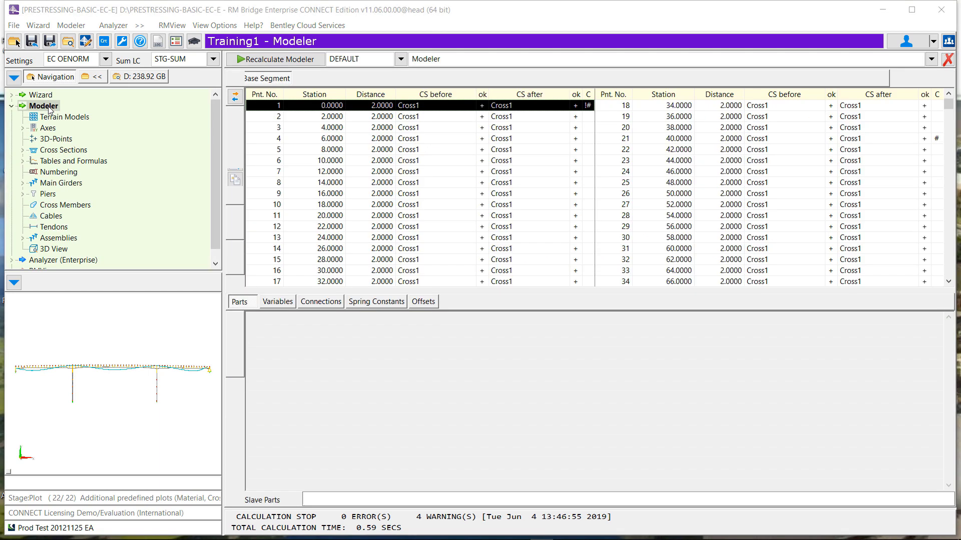
{"action": "left_click", "coordinate": [55, 260]}
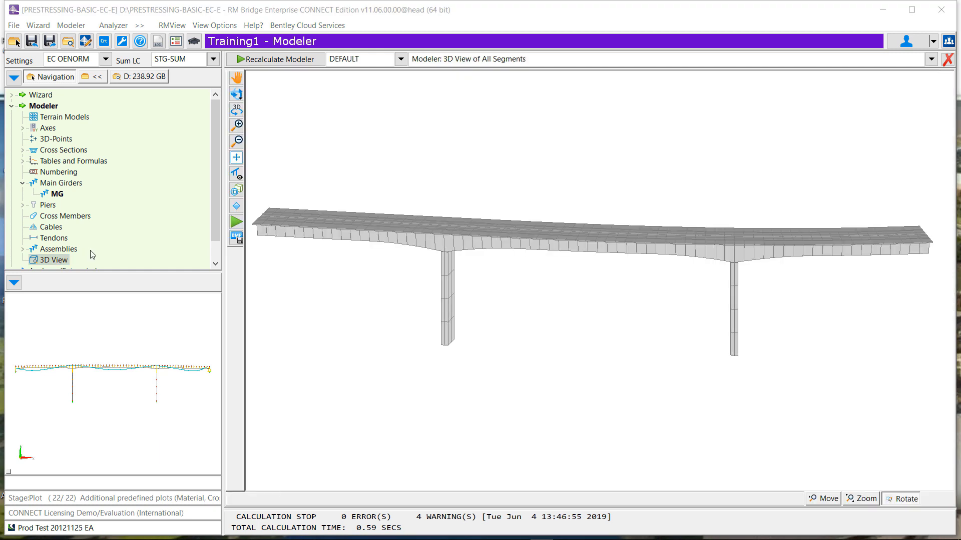
{"action": "right_click", "coordinate": [370, 273]}
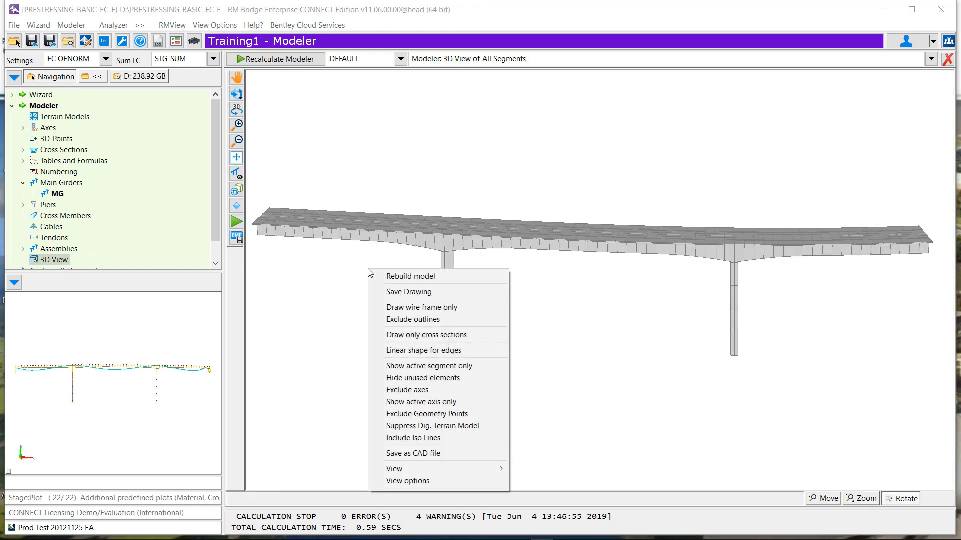
{"action": "left_click", "coordinate": [436, 478]}
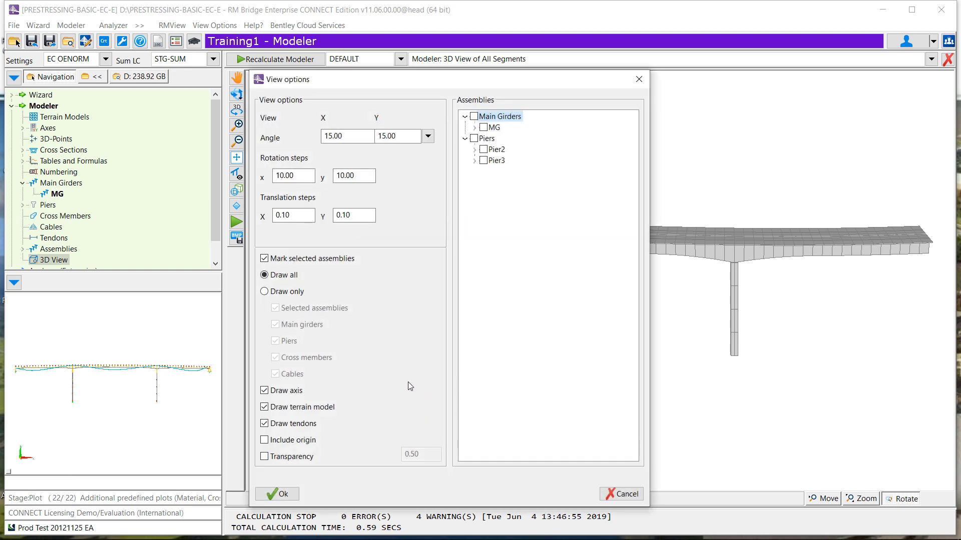
{"action": "left_click", "coordinate": [264, 456]}
{"action": "left_click_drag", "start_coordinate": [428, 455], "coordinate": [395, 455]}
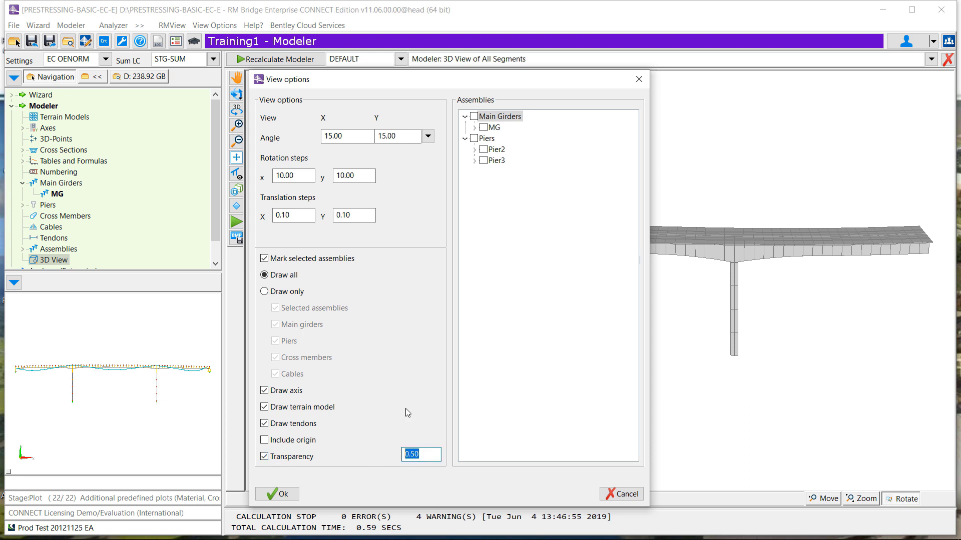
{"action": "type", "text": "0.8"}
{"action": "key", "text": "Tab"}
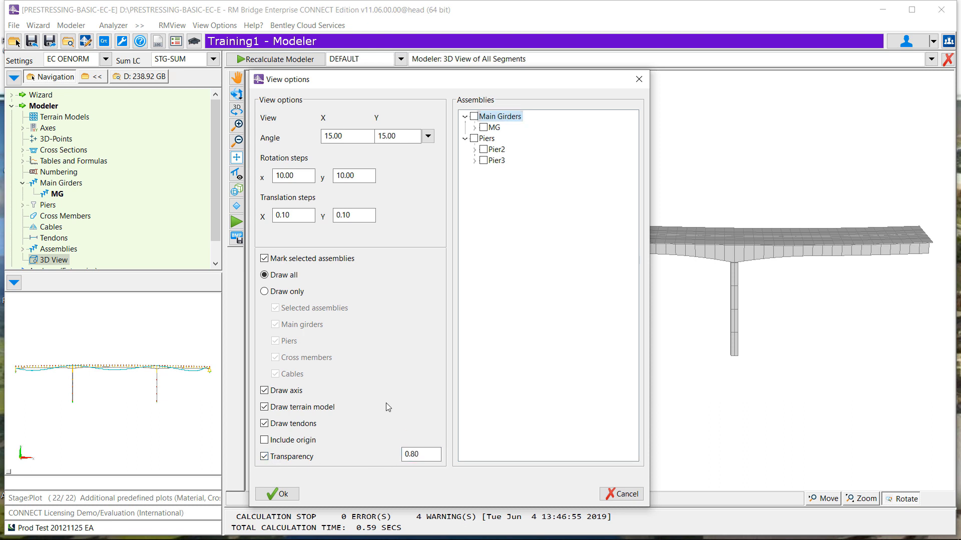
{"action": "left_click", "coordinate": [278, 494]}
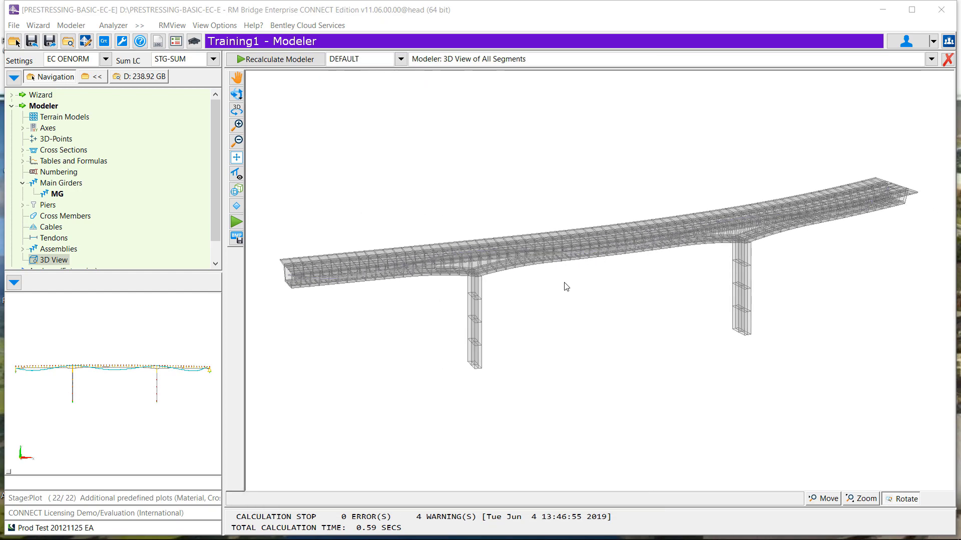
{"action": "scroll", "coordinate": [448, 275], "scroll_direction": "up", "scroll_amount": 5}
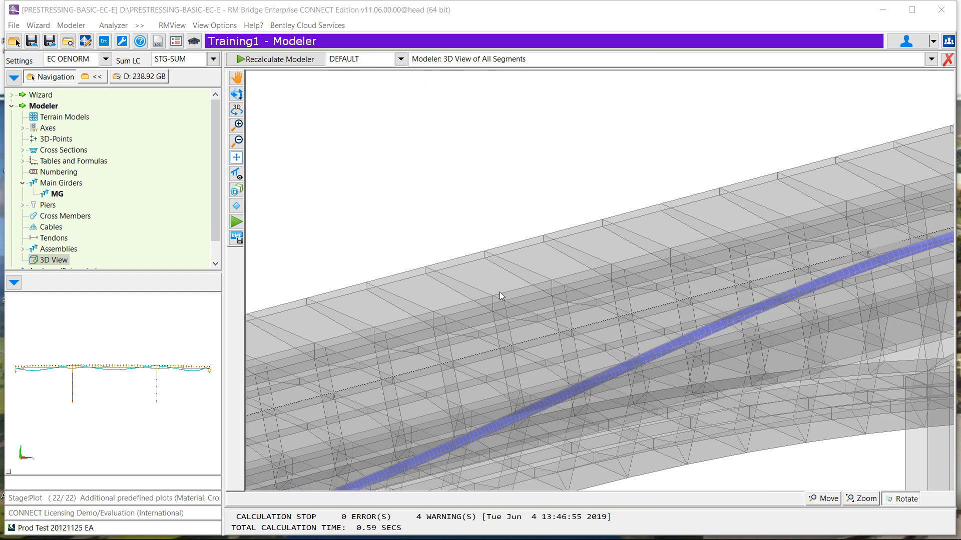
{"action": "scroll", "coordinate": [479, 274], "scroll_direction": "down", "scroll_amount": 5}
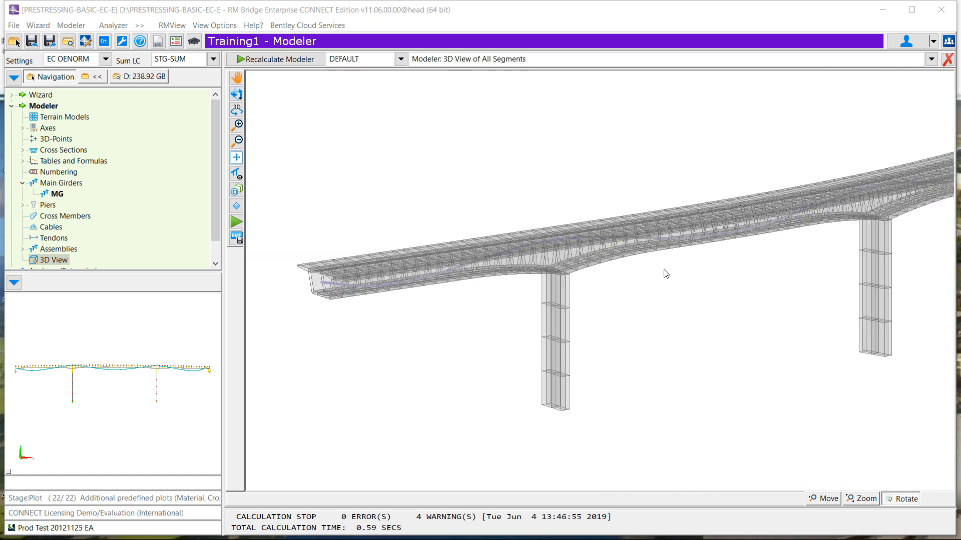